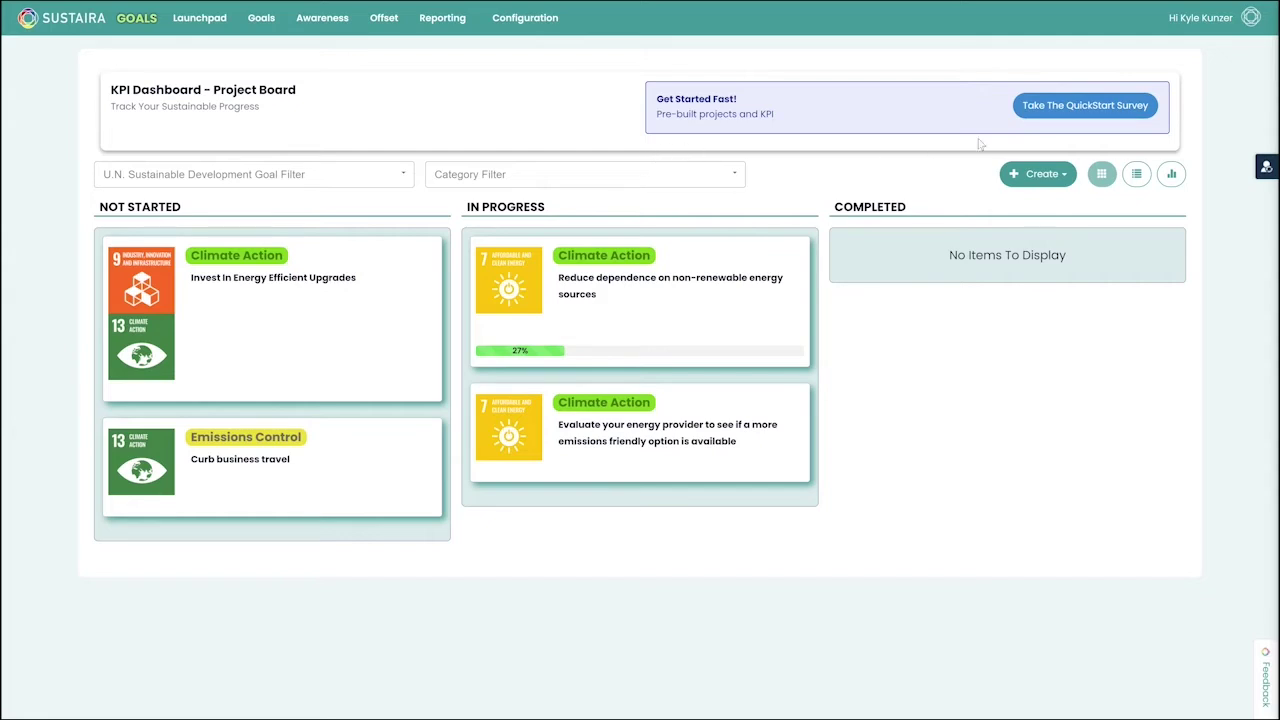
Start the QuickStart survey and pick Affordable and Clean Energy and Climate Action as interests
{"action": "left_click", "coordinate": [1045, 110]}
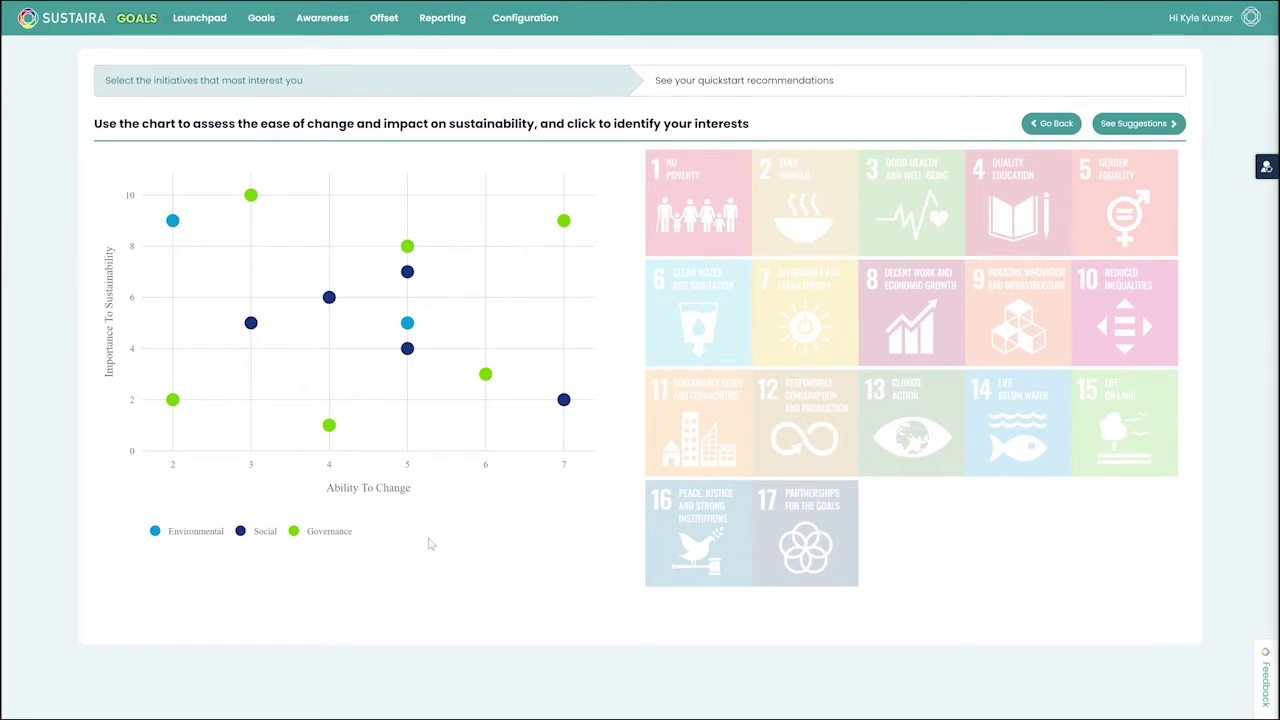
{"action": "mouse_move", "coordinate": [417, 328]}
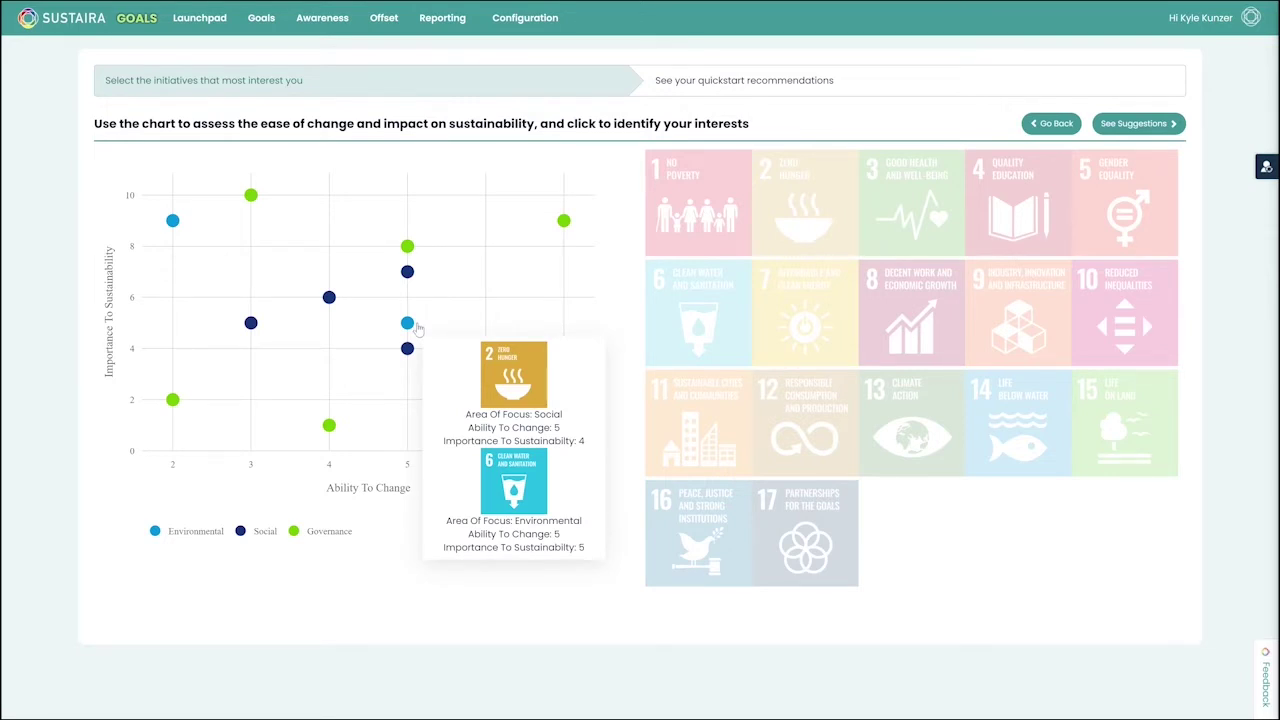
{"action": "mouse_move", "coordinate": [408, 246]}
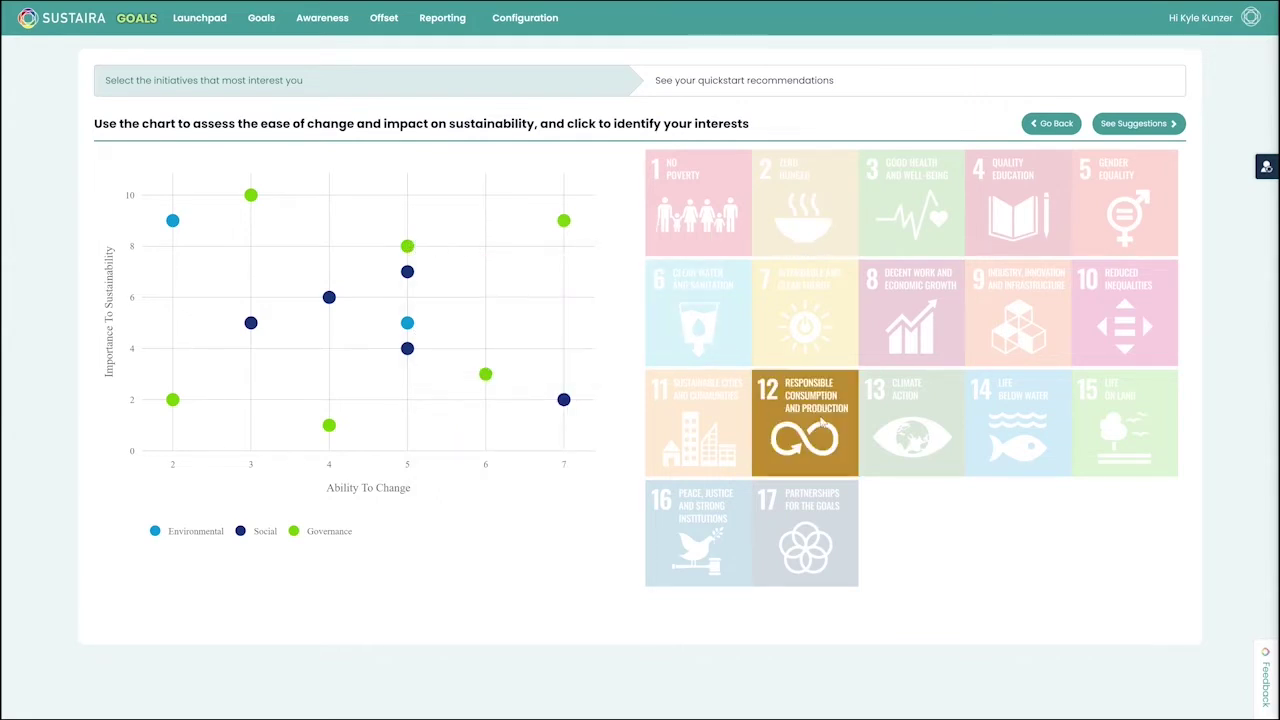
{"action": "left_click", "coordinate": [803, 311]}
{"action": "left_click", "coordinate": [910, 430]}
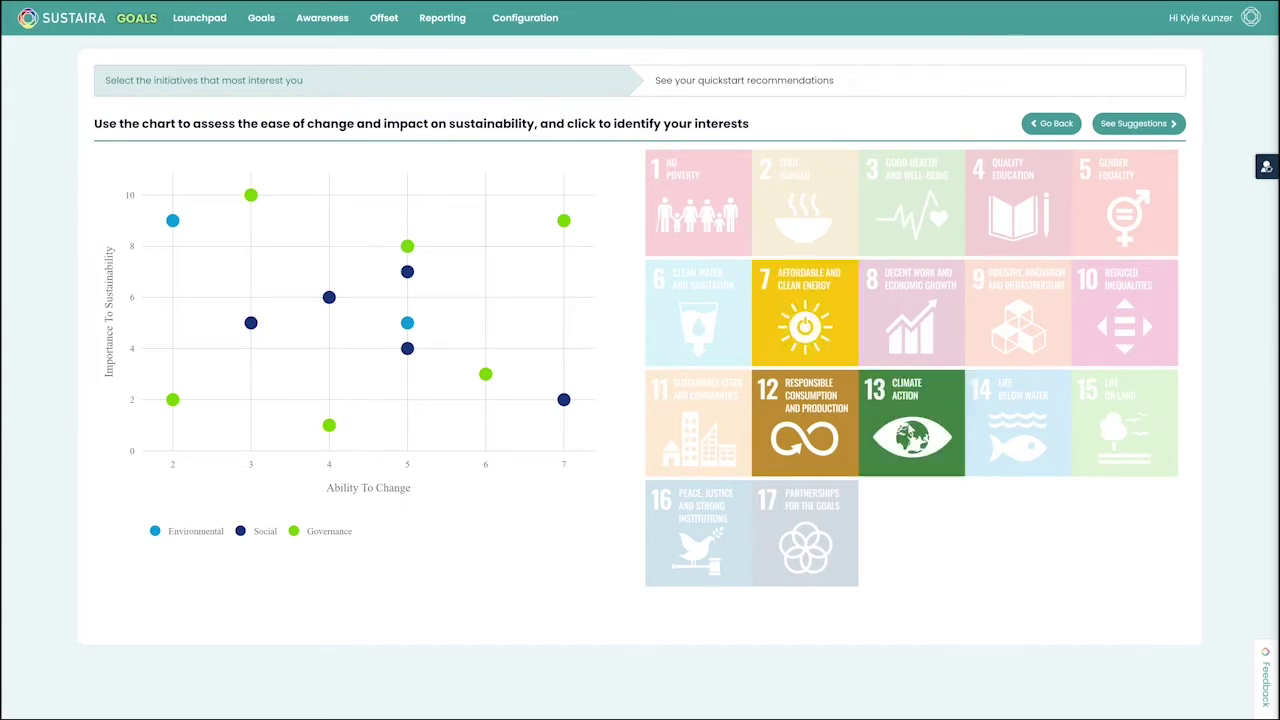
Show the five suggested quickstart projects, including Curb business travel, for the chosen goals
{"action": "left_click", "coordinate": [1138, 123]}
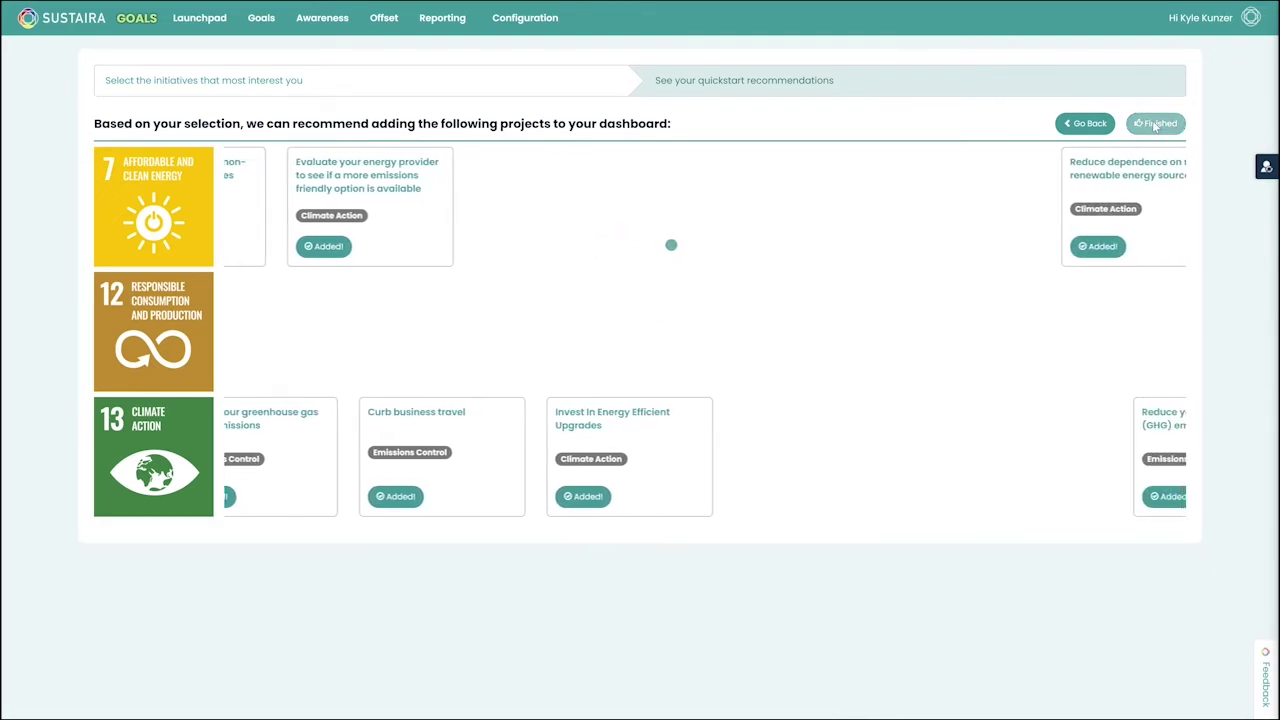
Finish the survey, move the GHG emissions project to Completed, then try and clear the Affordable & Clean Energy filter
{"action": "left_click", "coordinate": [1155, 124]}
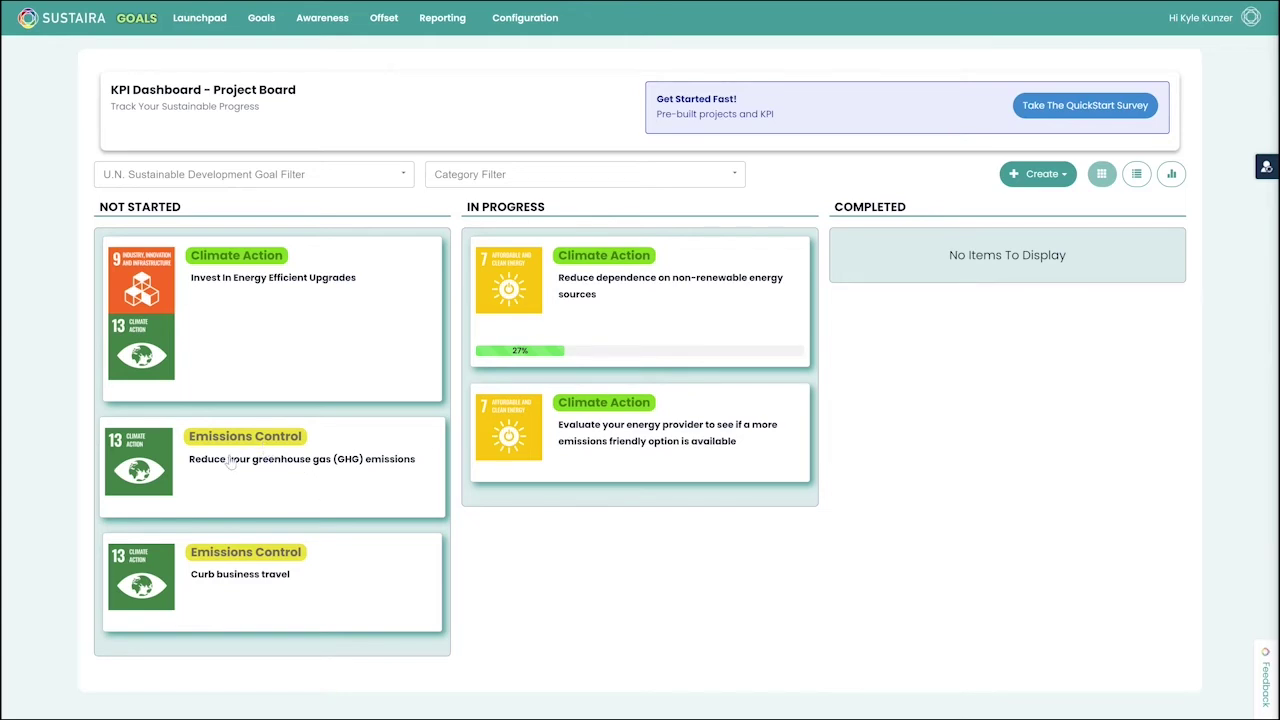
{"action": "left_click_drag", "start_coordinate": [274, 486], "coordinate": [939, 261]}
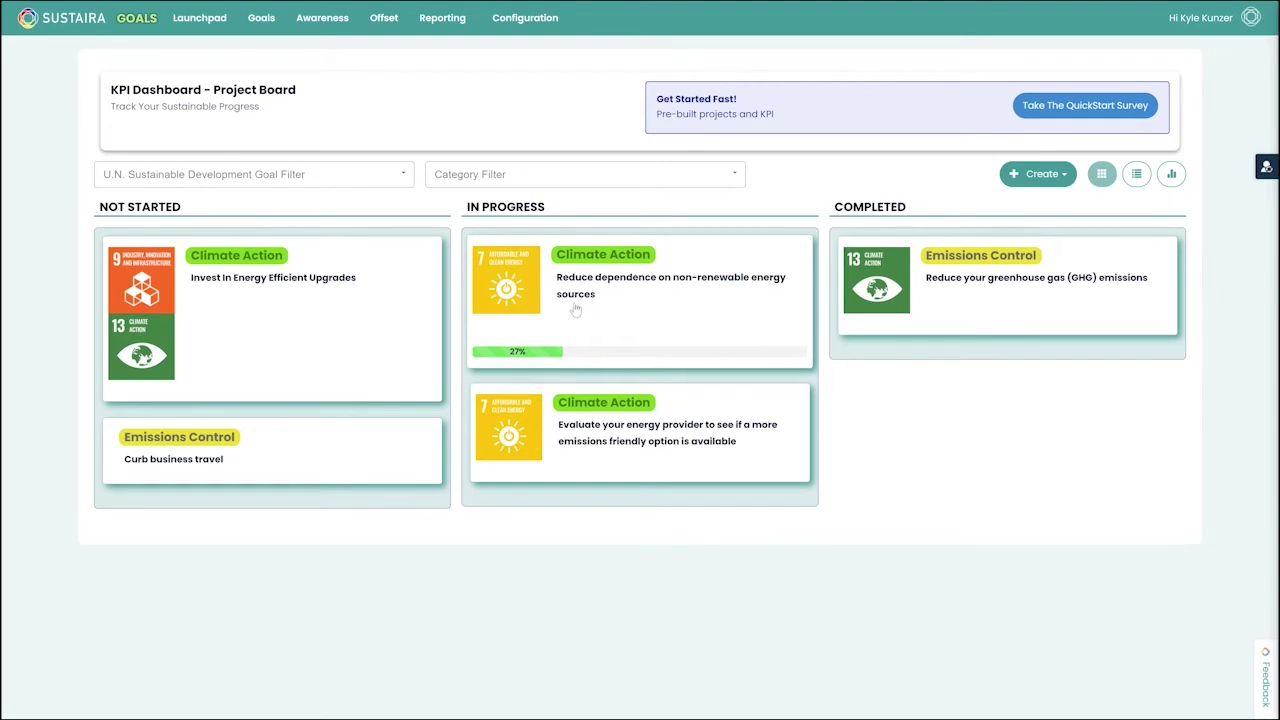
{"action": "left_click", "coordinate": [364, 176]}
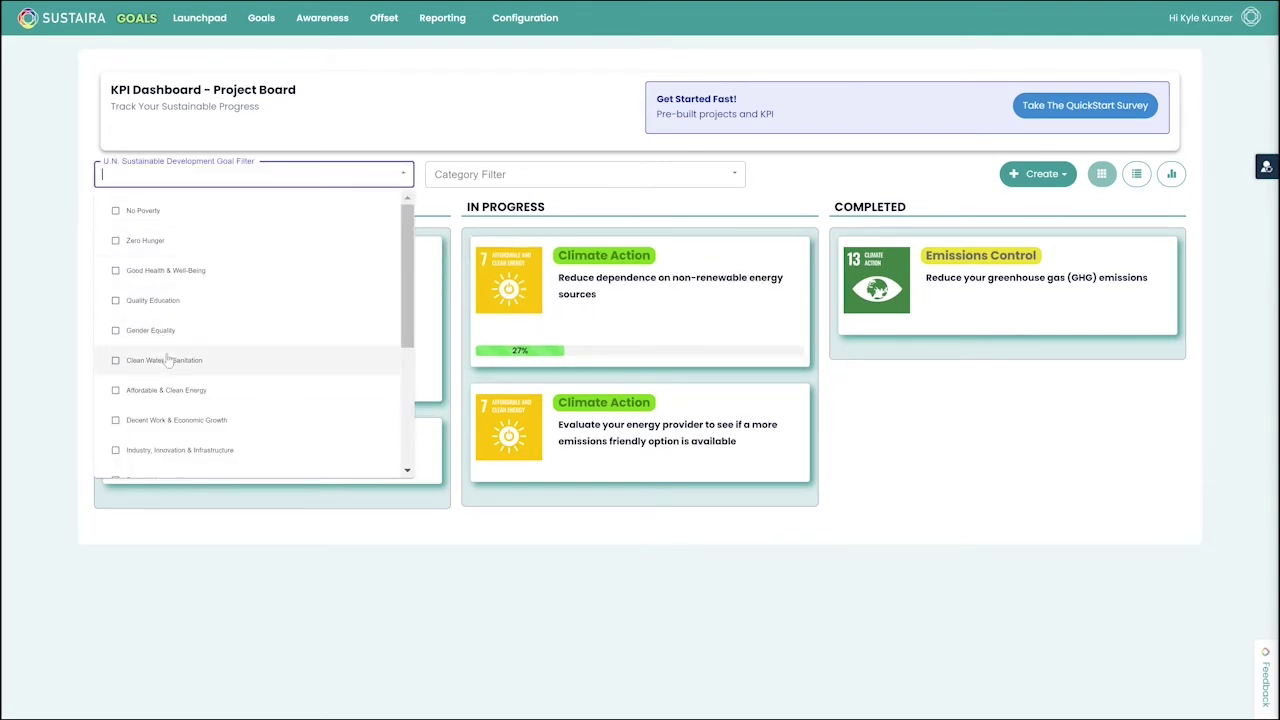
{"action": "left_click", "coordinate": [174, 390]}
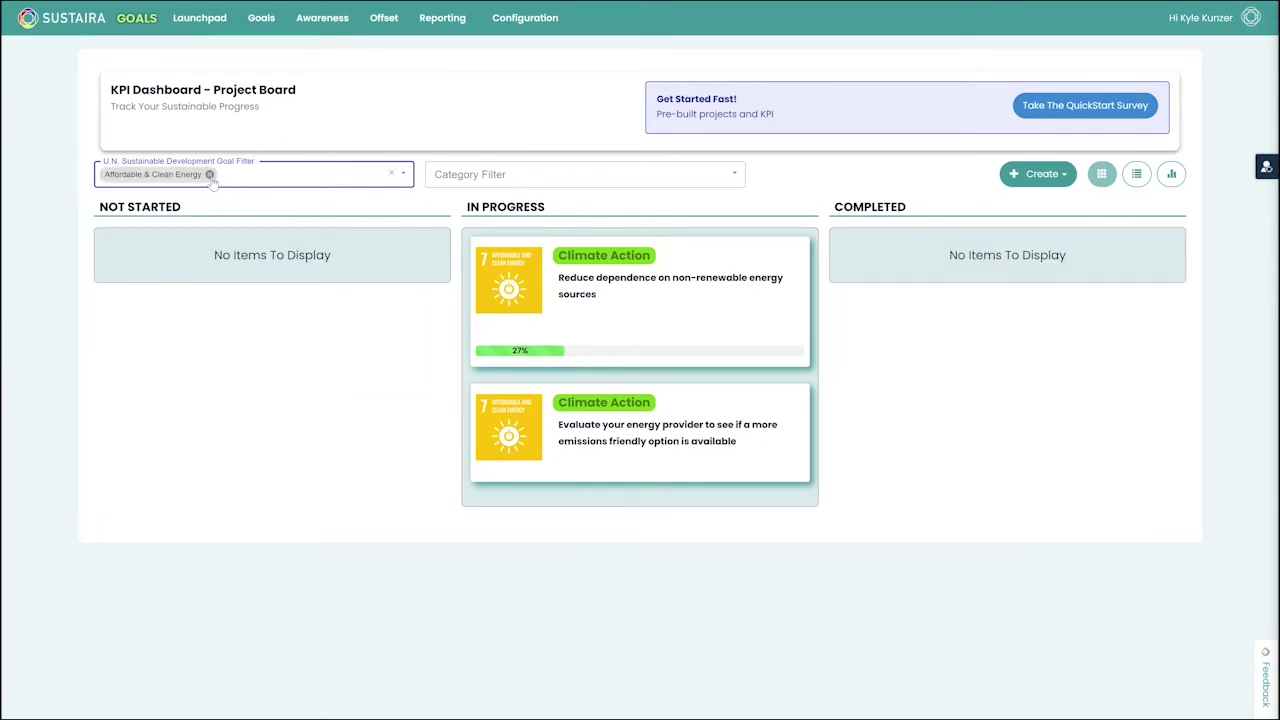
{"action": "key", "text": "BackSpace"}
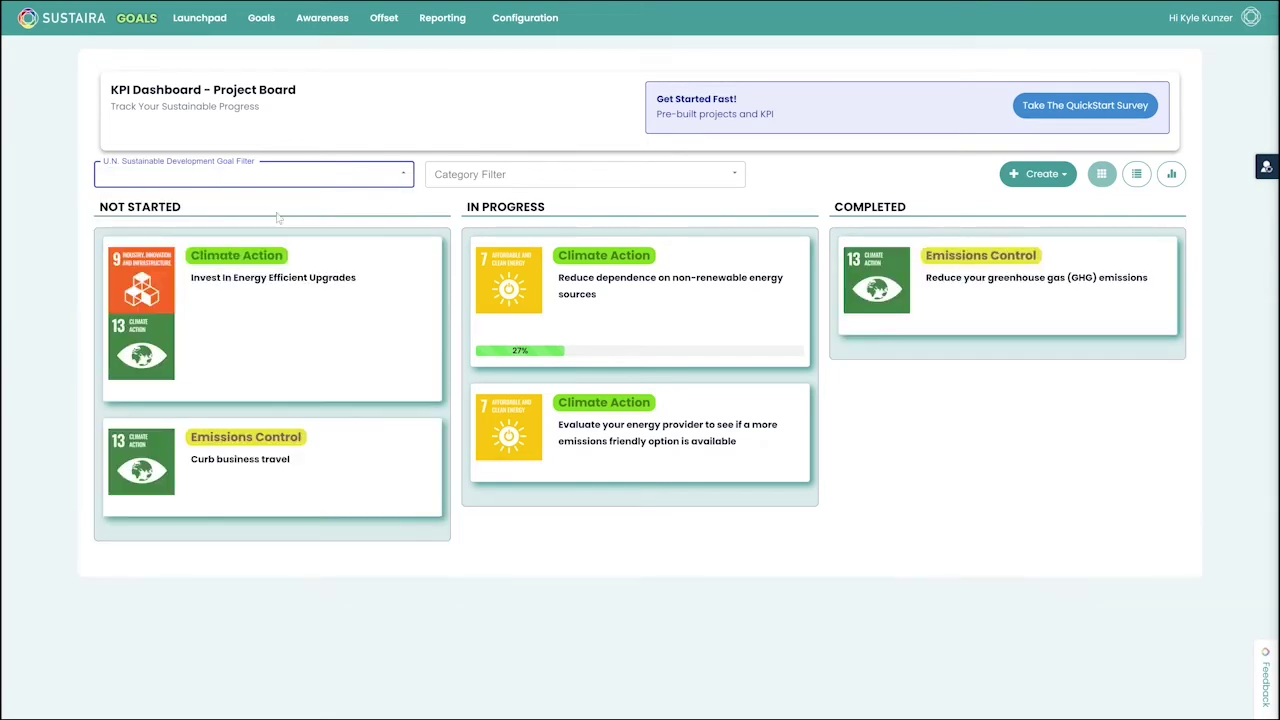
Open the 'Reduce dependence on non-renewable energy sources' project, 27% complete with two KPIs
{"action": "left_click", "coordinate": [600, 297]}
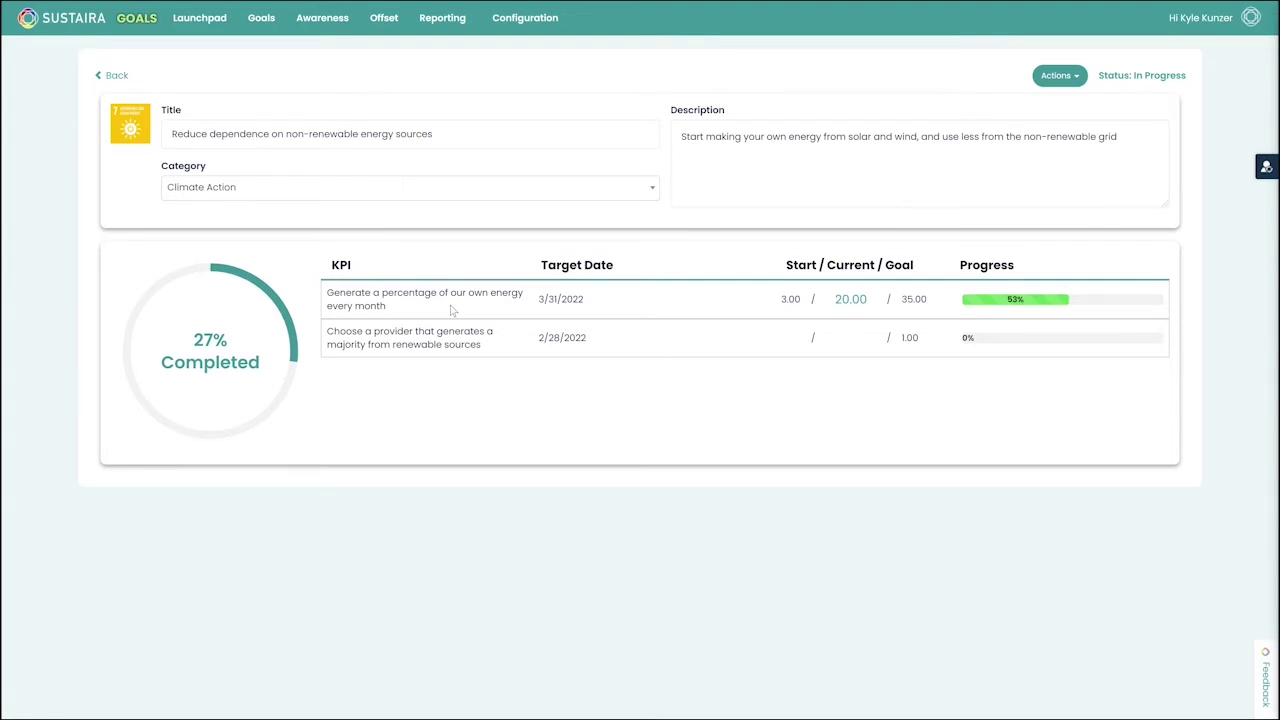
Open the 'Generate a percentage of our own energy every month' KPI, at 53% of its 35.00 goal
{"action": "left_click", "coordinate": [494, 302]}
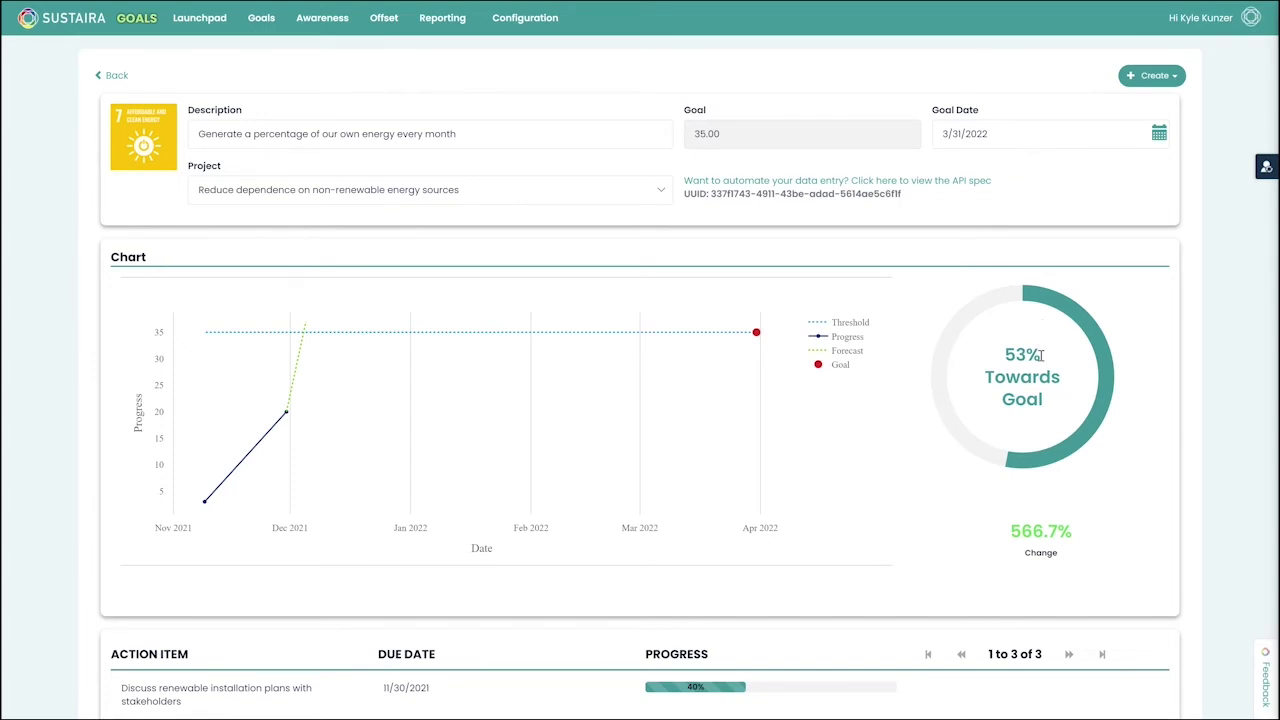
{"action": "mouse_move", "coordinate": [208, 512]}
{"action": "left_click", "coordinate": [1150, 77]}
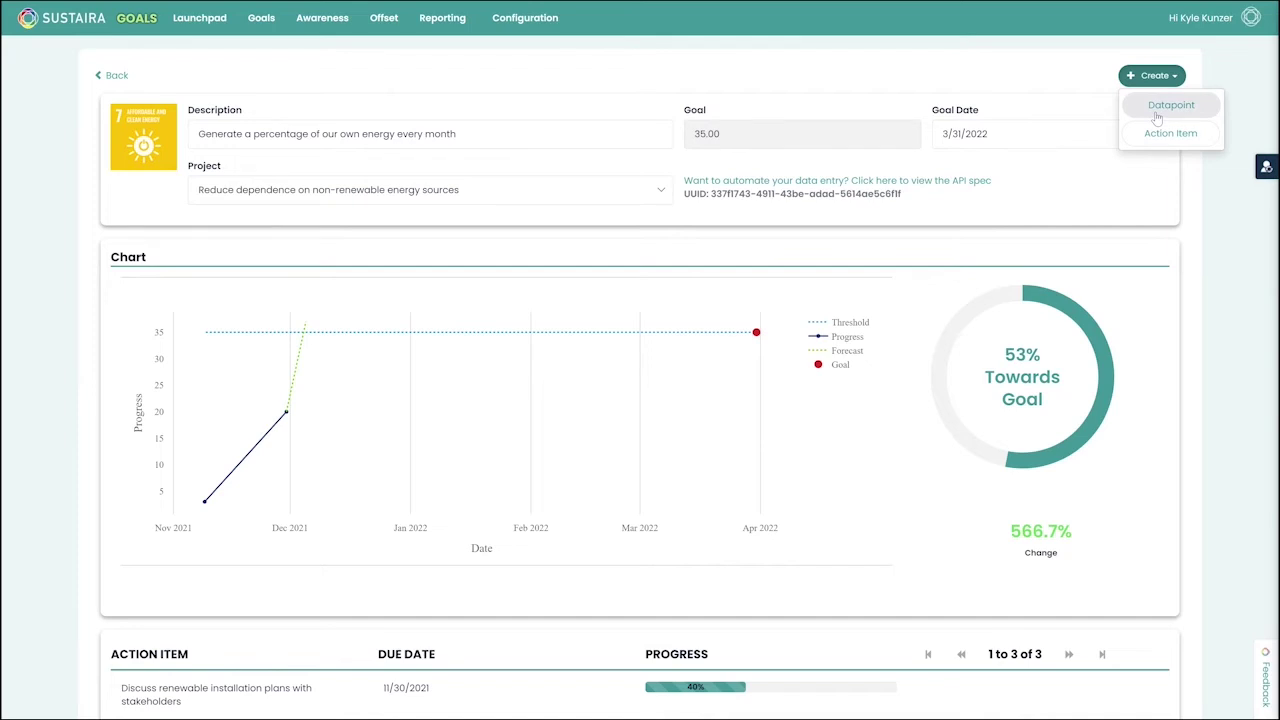
Add a data point of 26 dated December 15, 2021 to the own-energy KPI
{"action": "left_click", "coordinate": [1170, 106]}
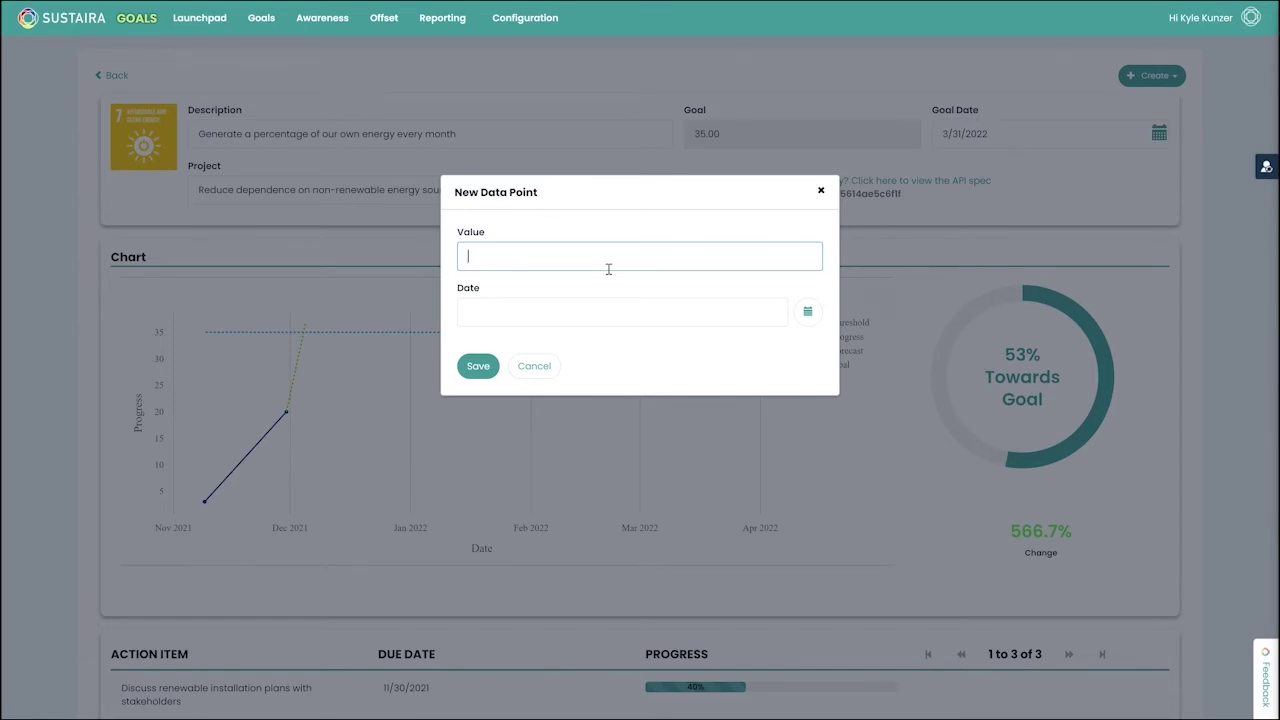
{"action": "type", "text": "26"}
{"action": "left_click", "coordinate": [812, 316]}
{"action": "left_click", "coordinate": [612, 341]}
{"action": "left_click", "coordinate": [542, 415]}
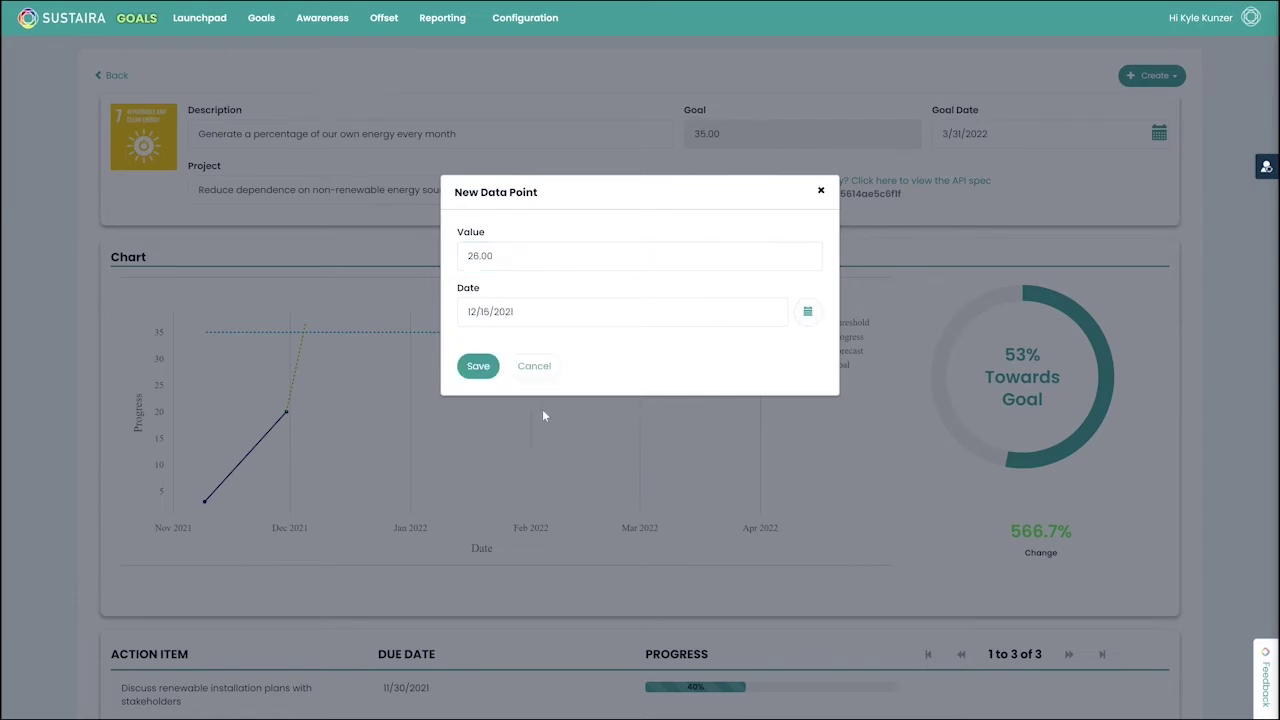
{"action": "left_click", "coordinate": [486, 367]}
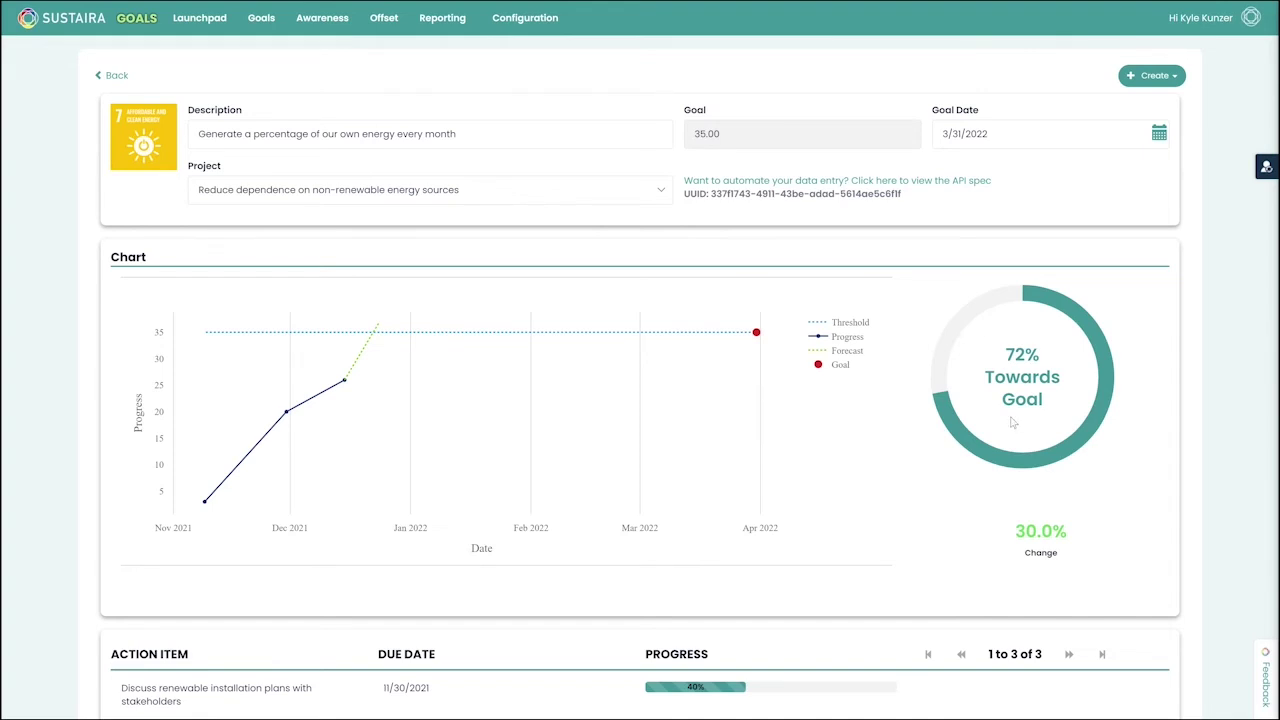
Add the action item 'Take some new action on climate change!' due 11/30/2021
{"action": "left_click", "coordinate": [1160, 76]}
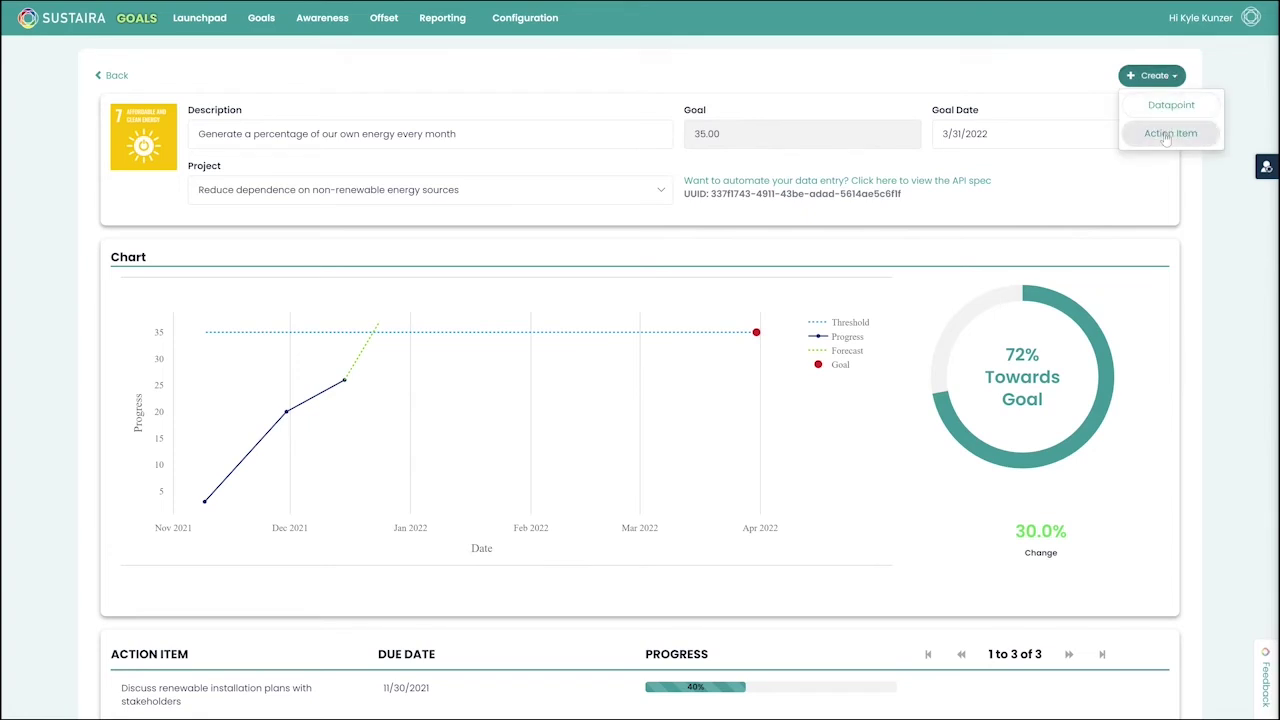
{"action": "left_click", "coordinate": [1168, 133]}
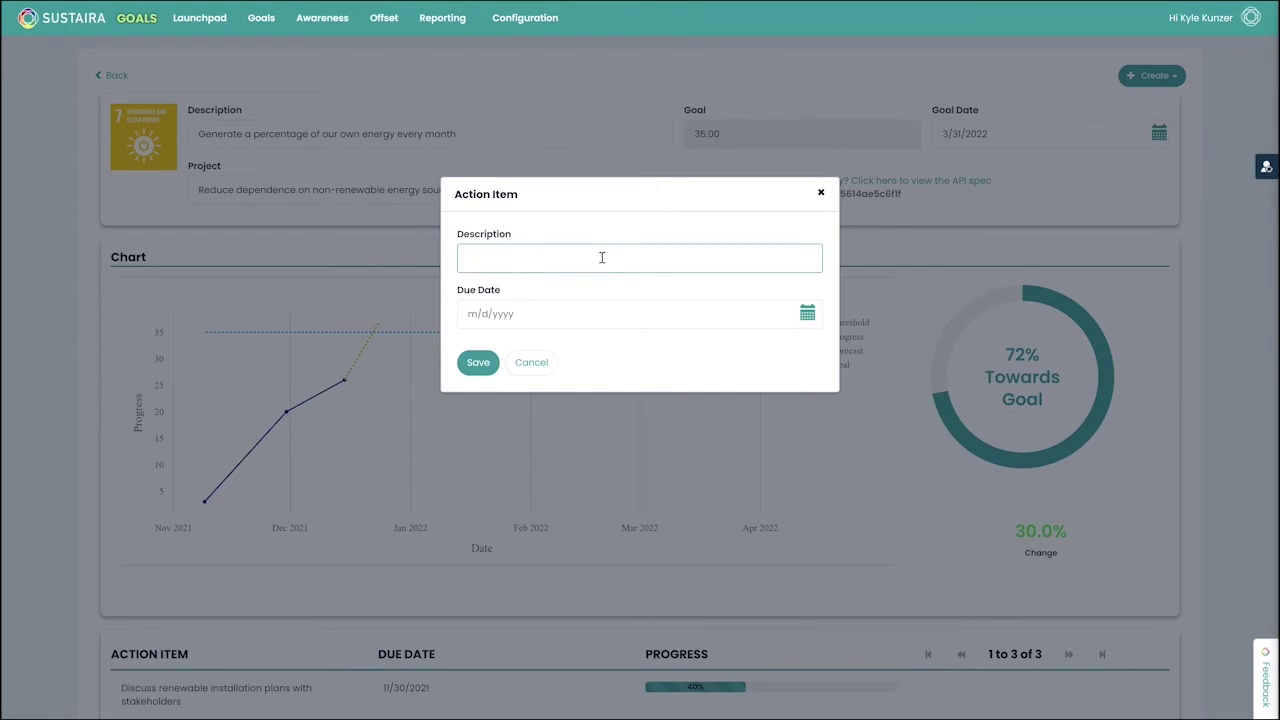
{"action": "type", "text": "Take some new action on climate change"}
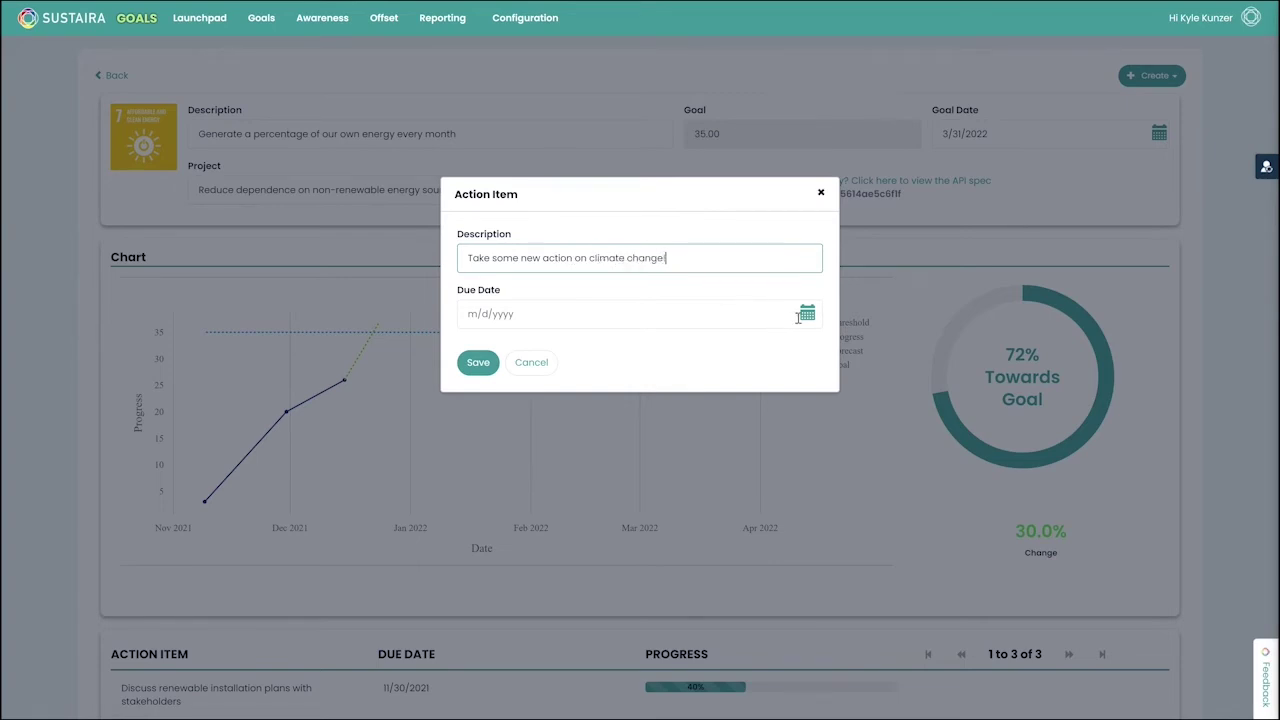
{"action": "type", "text": "!"}
{"action": "left_click", "coordinate": [804, 316]}
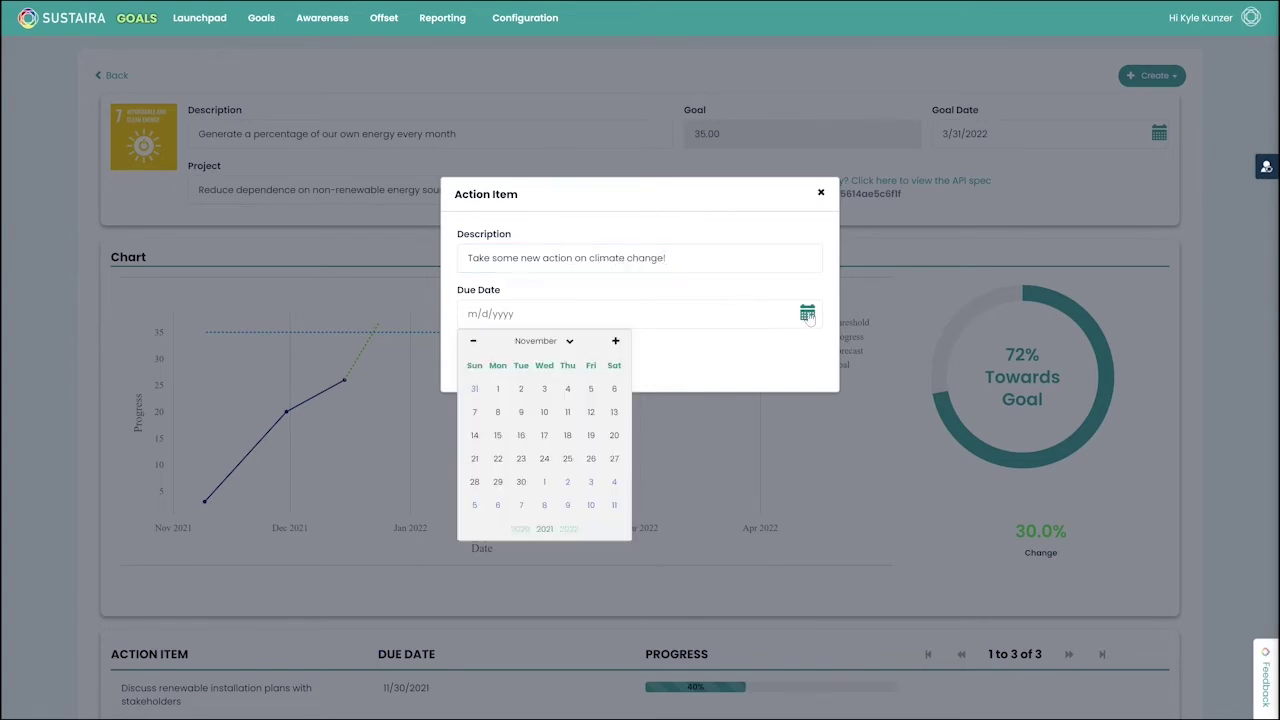
{"action": "left_click", "coordinate": [522, 484]}
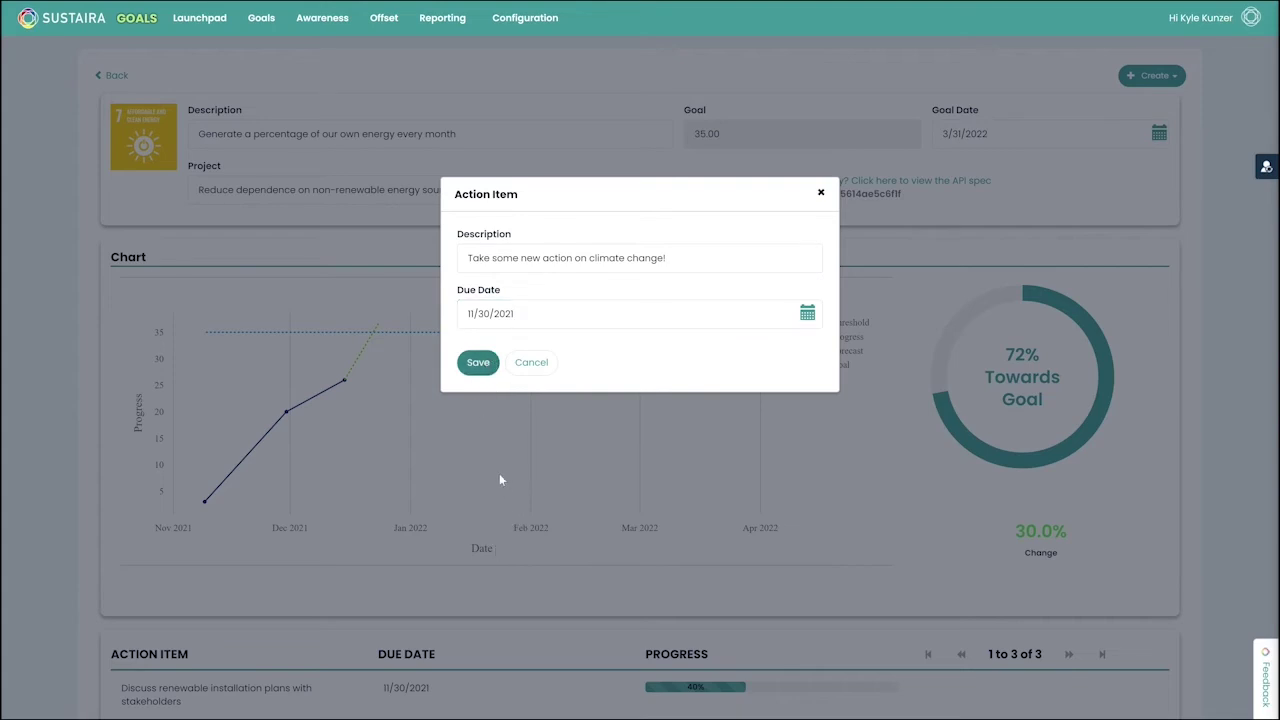
{"action": "key", "text": "Return"}
{"action": "scroll", "coordinate": [491, 500], "scroll_direction": "down", "scroll_amount": 3}
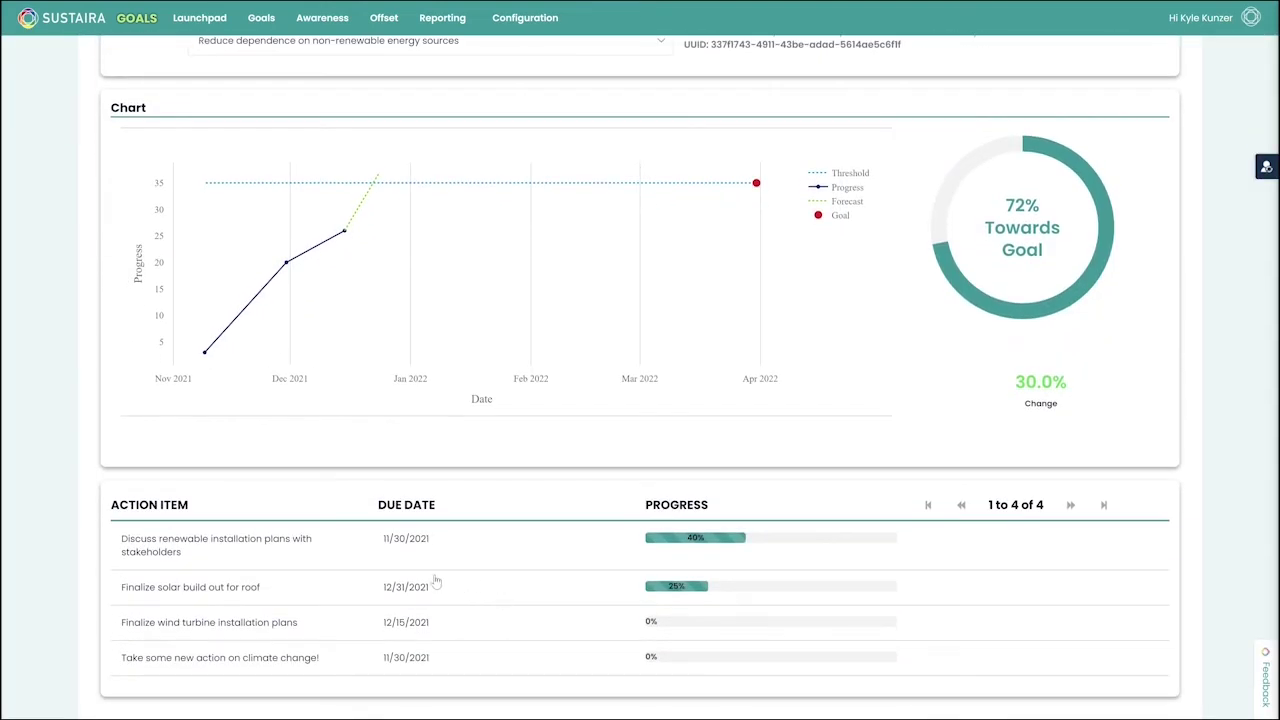
Set the climate-change action item's progress to 35% and save it
{"action": "left_click", "coordinate": [344, 660]}
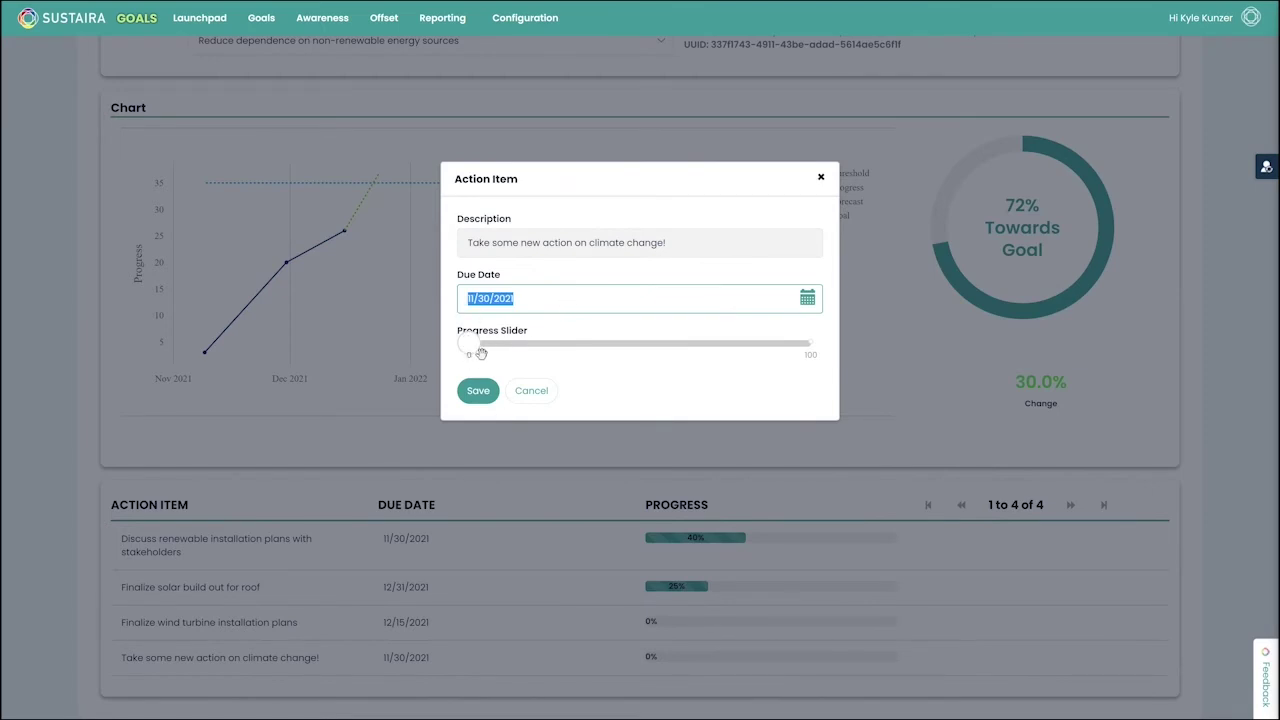
{"action": "left_click_drag", "start_coordinate": [475, 347], "coordinate": [590, 344]}
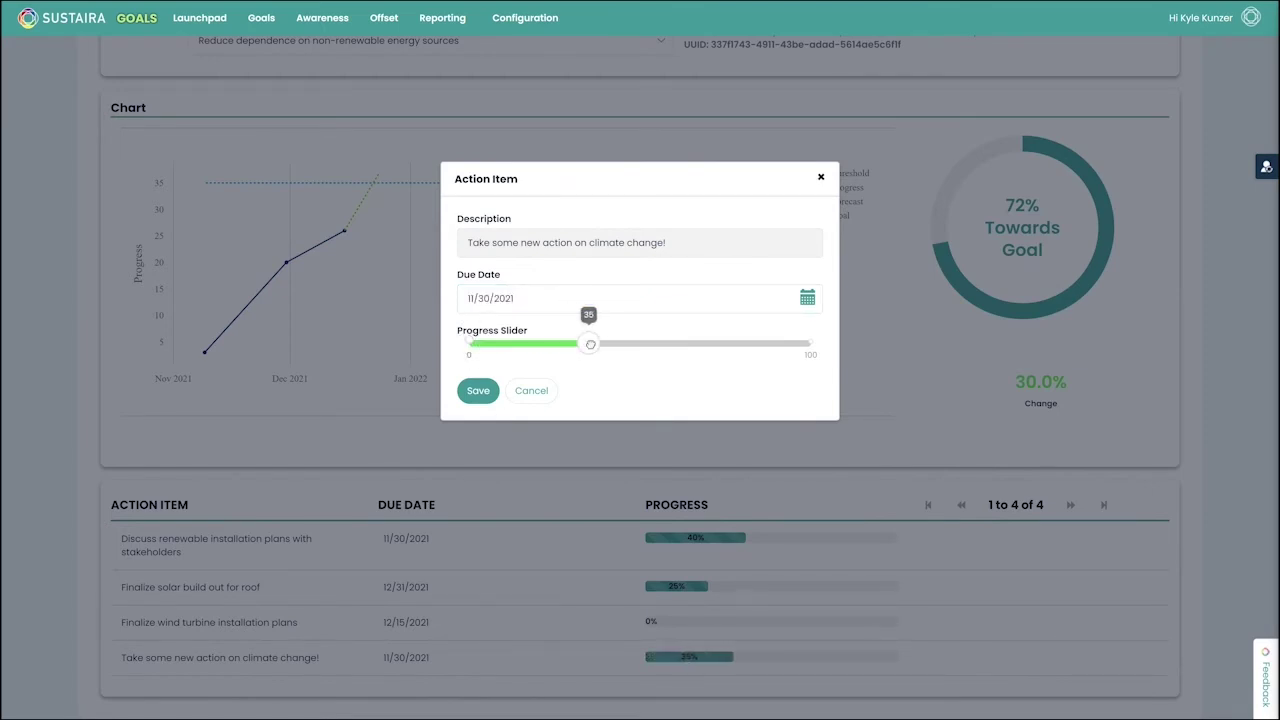
{"action": "left_click", "coordinate": [479, 391]}
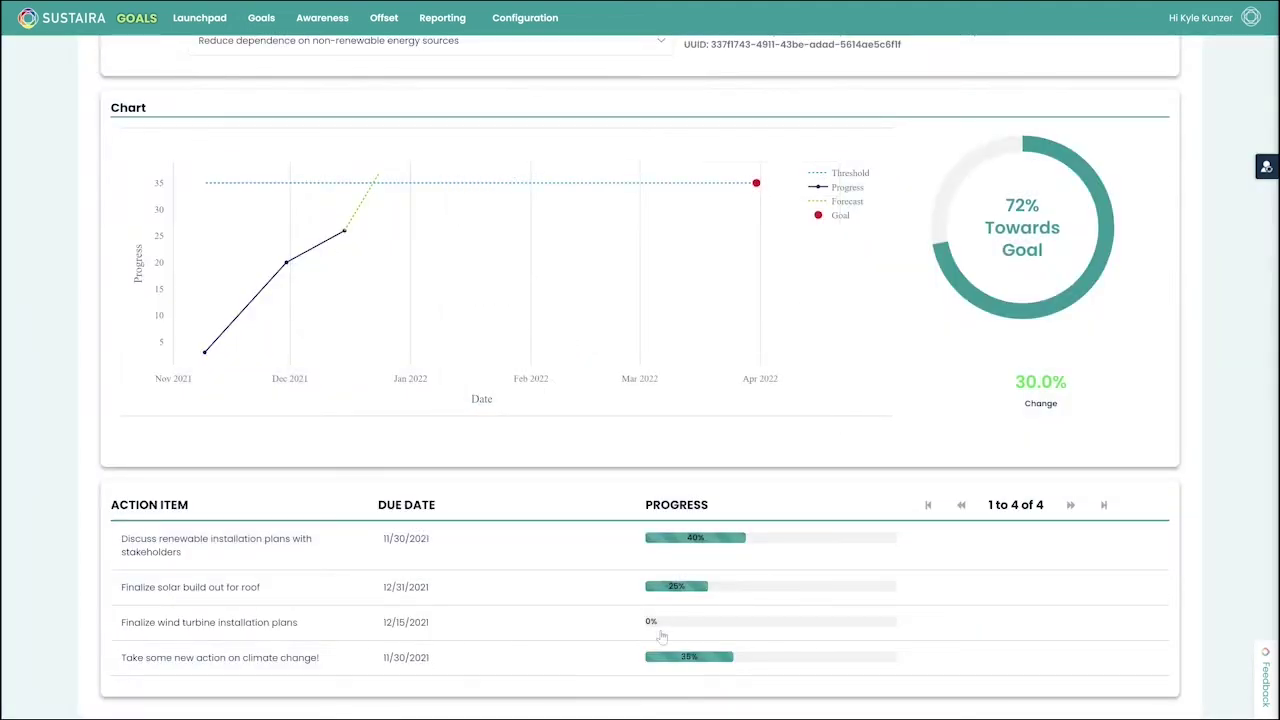
{"action": "scroll", "coordinate": [787, 589], "scroll_direction": "up", "scroll_amount": 2}
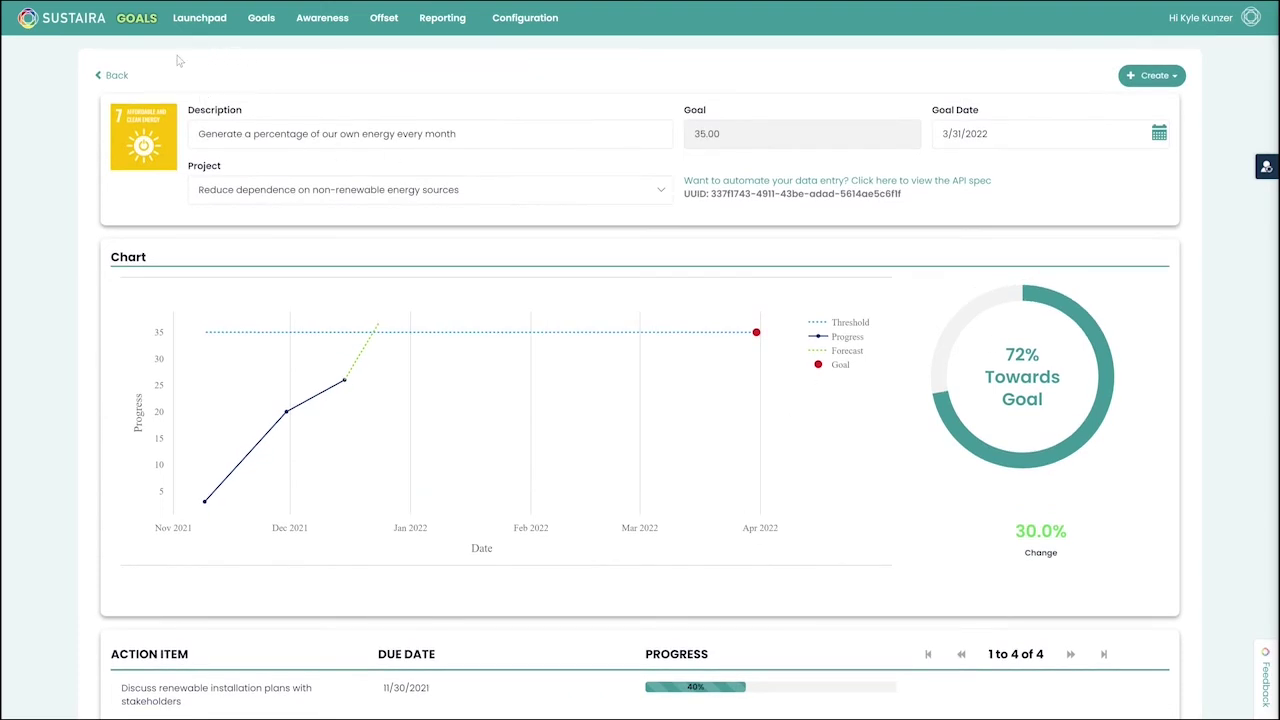
Return through the project overview, leaving its category as Climate Action, to the project board
{"action": "left_click", "coordinate": [117, 77]}
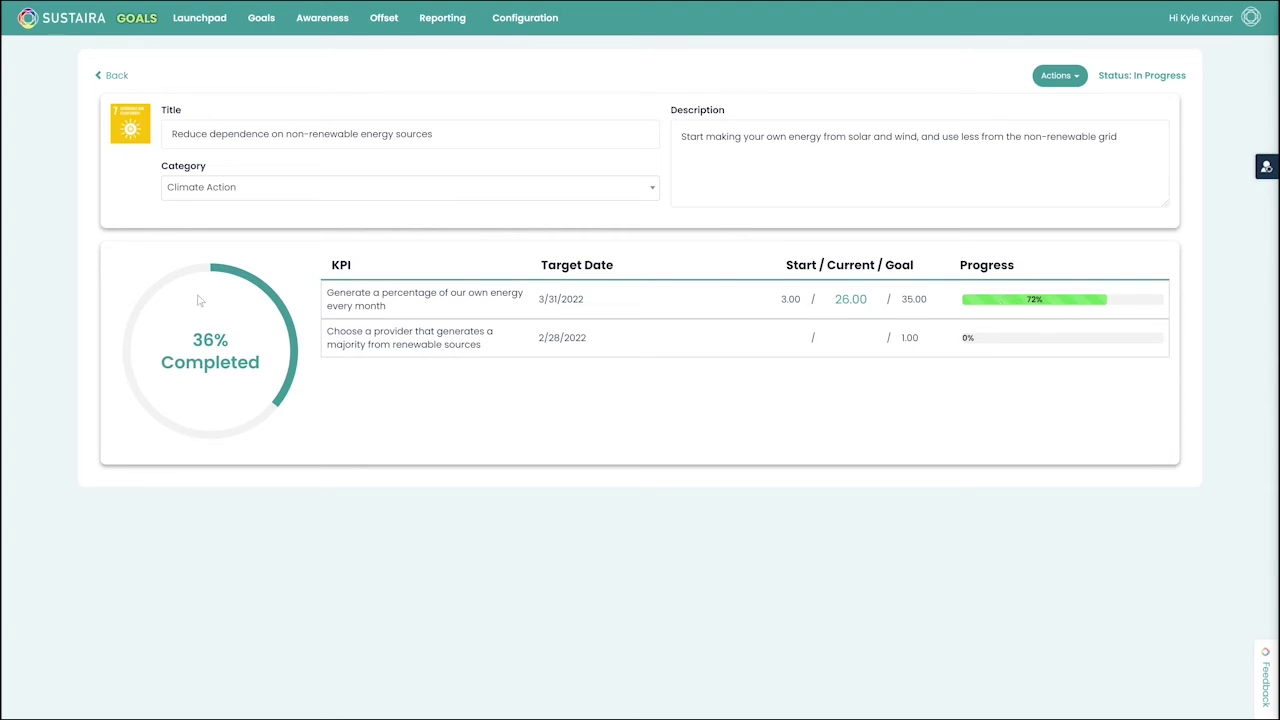
{"action": "left_click", "coordinate": [552, 193]}
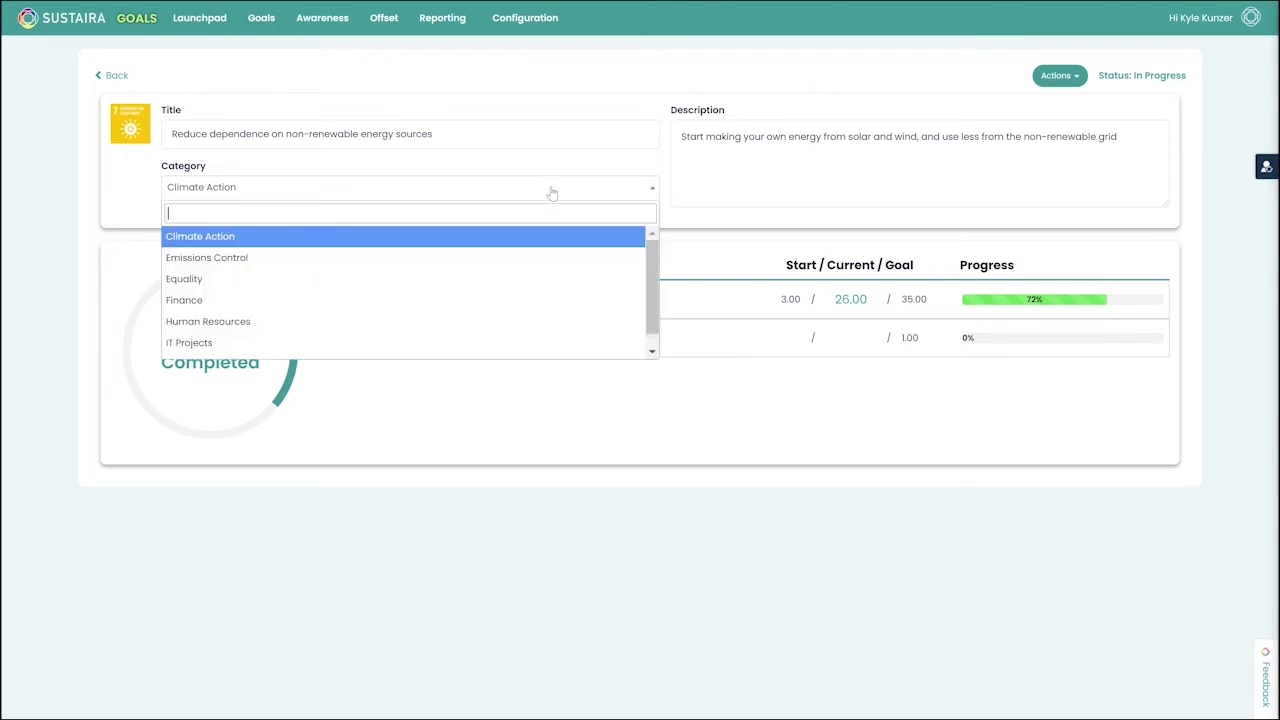
{"action": "left_click", "coordinate": [552, 193]}
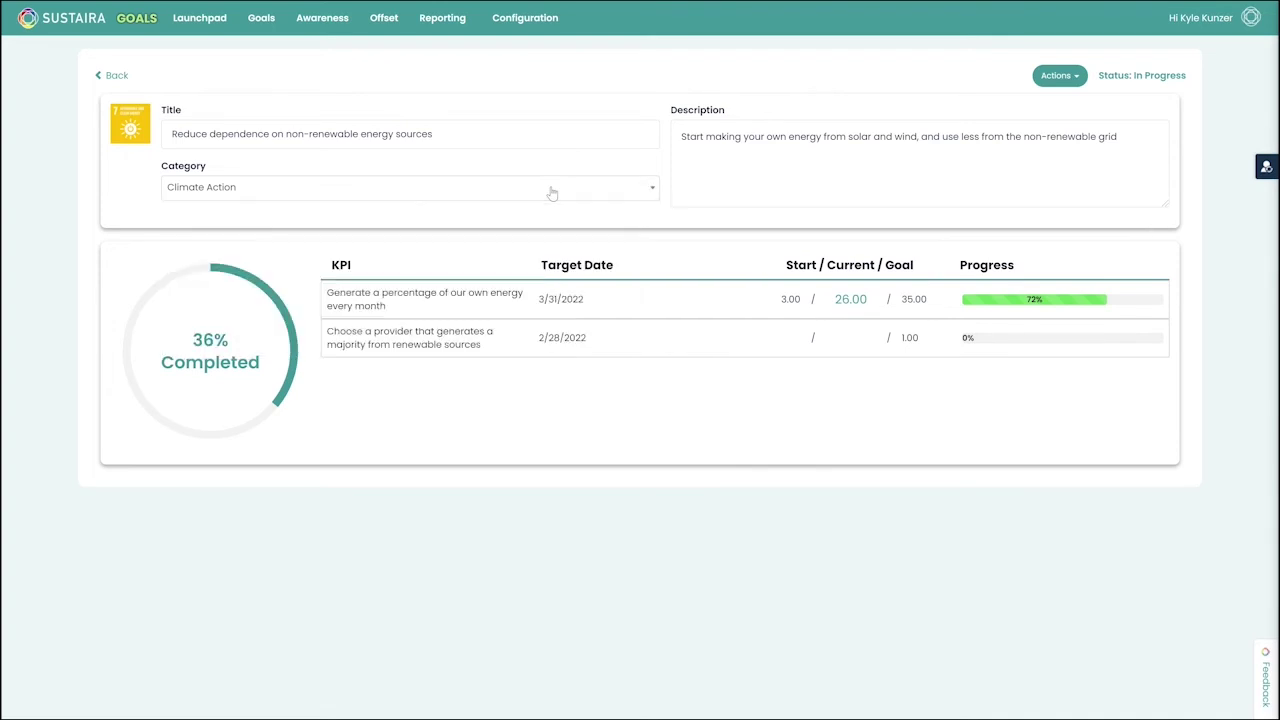
{"action": "left_click", "coordinate": [118, 77]}
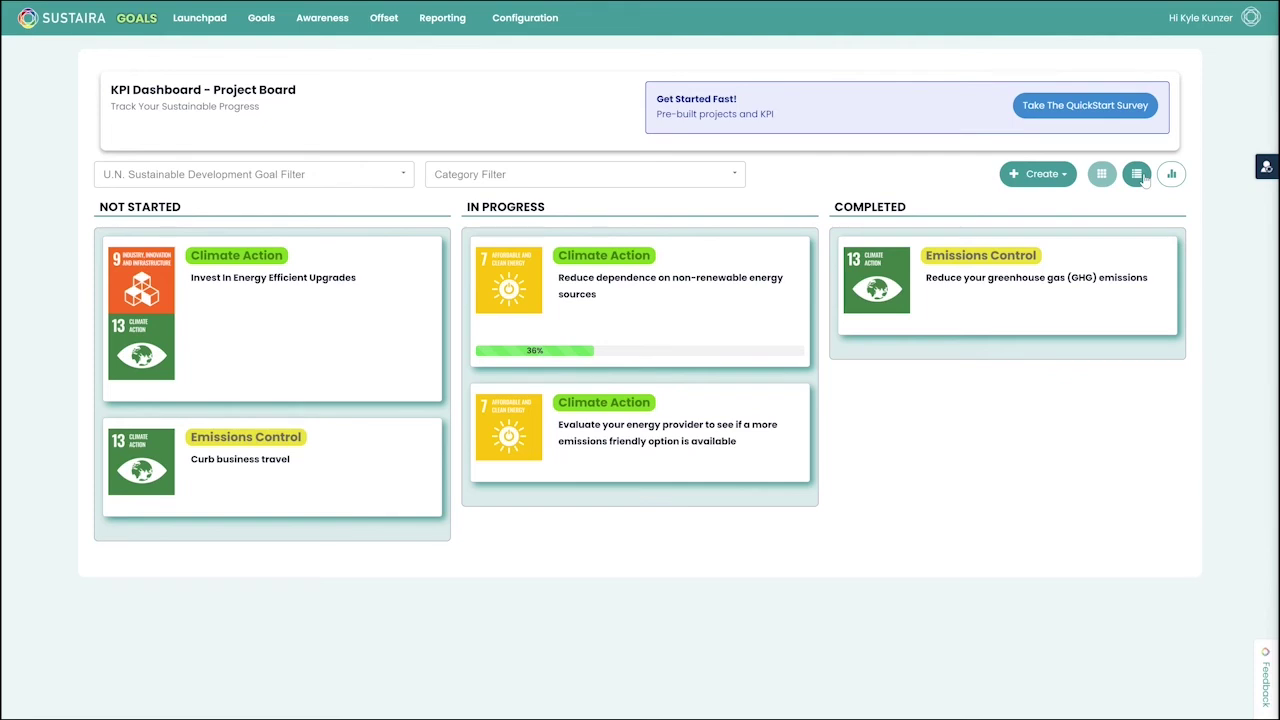
Switch to the list view and show the non-renewable energy project's quickview at 36% overall
{"action": "left_click", "coordinate": [1140, 175]}
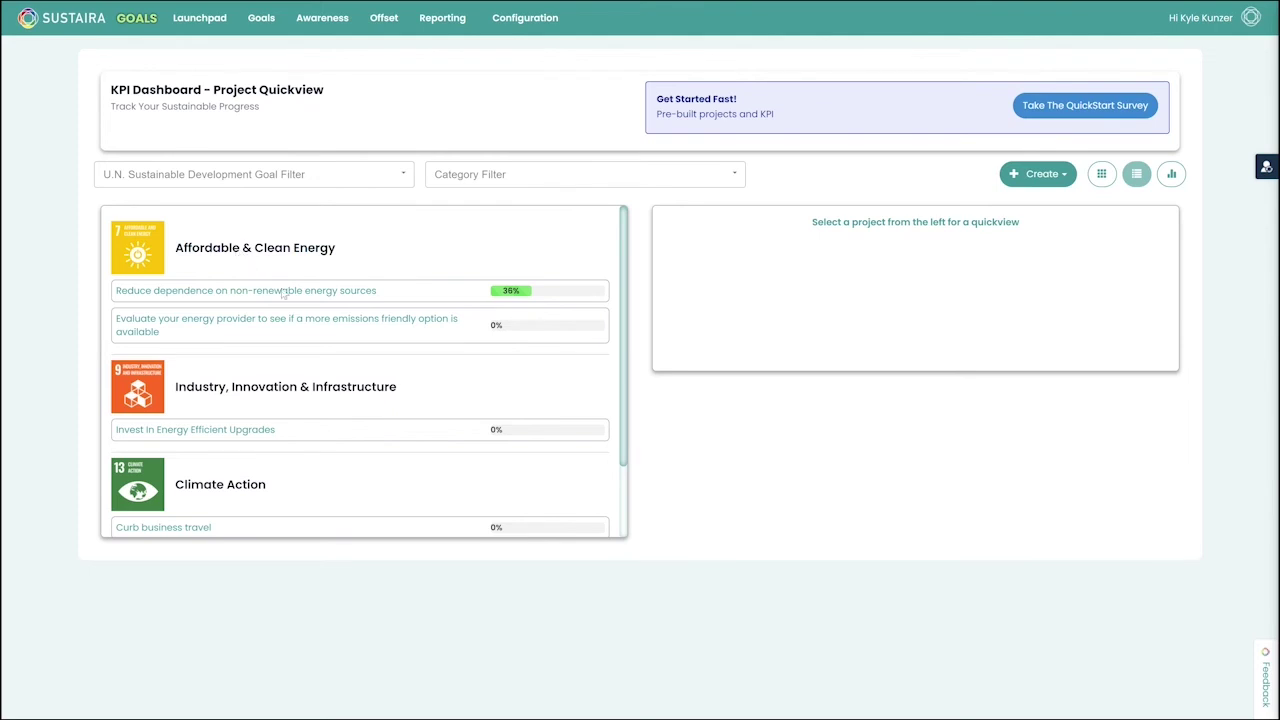
{"action": "left_click", "coordinate": [421, 290]}
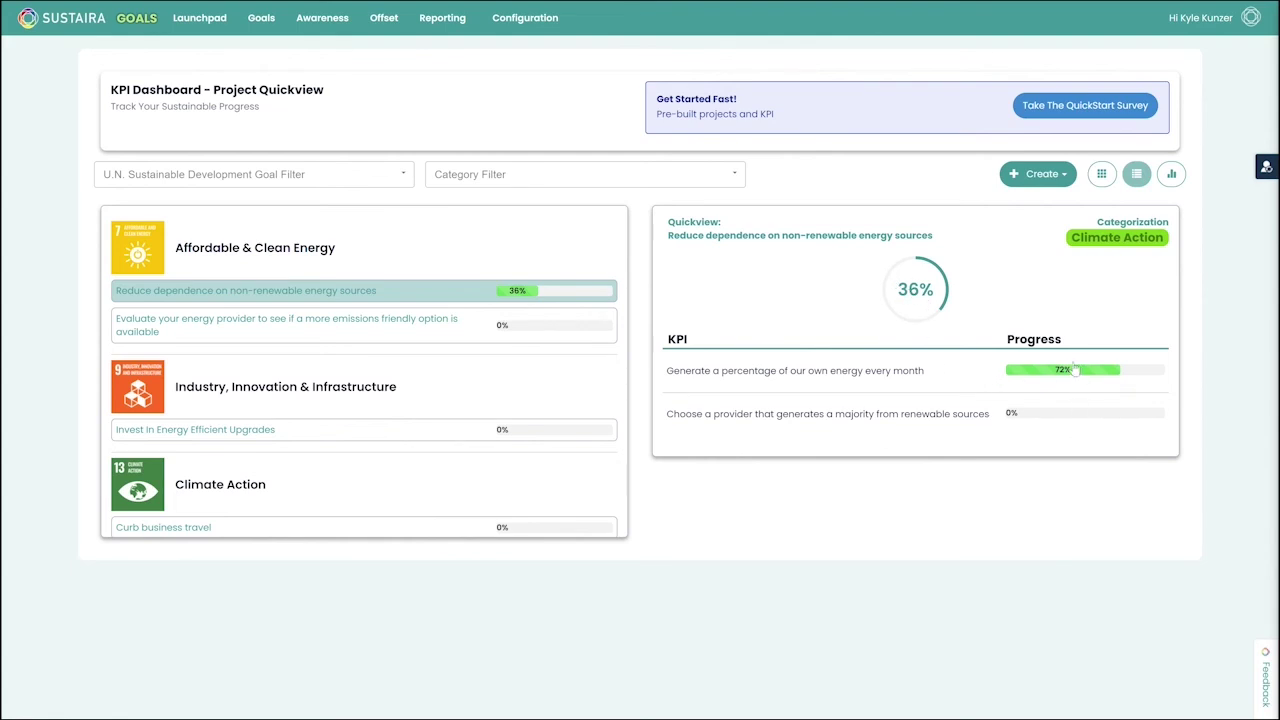
Switch the KPI Dashboard to Reports: 5 projects, 2 in progress, goal timeline, 40/40/20 status pie
{"action": "left_click", "coordinate": [1172, 176]}
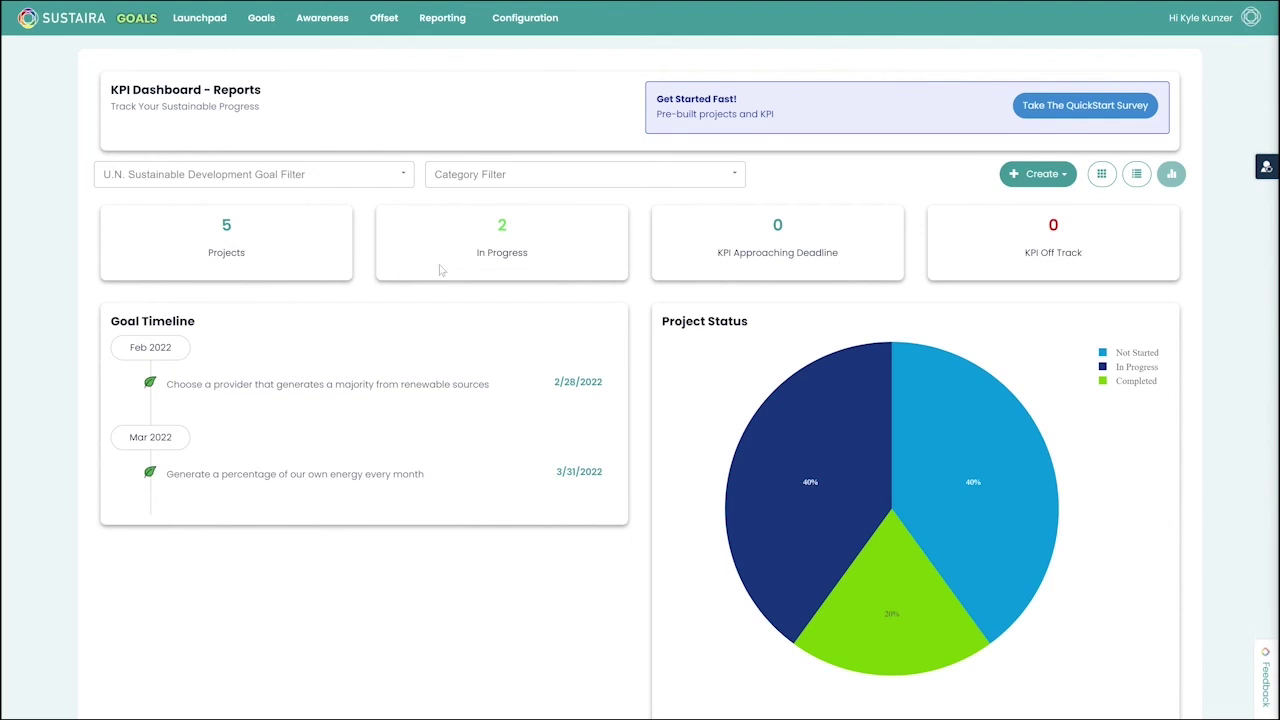
Return to the project board, create a new Project, and browse its Category dropdown list
{"action": "left_click", "coordinate": [1102, 174]}
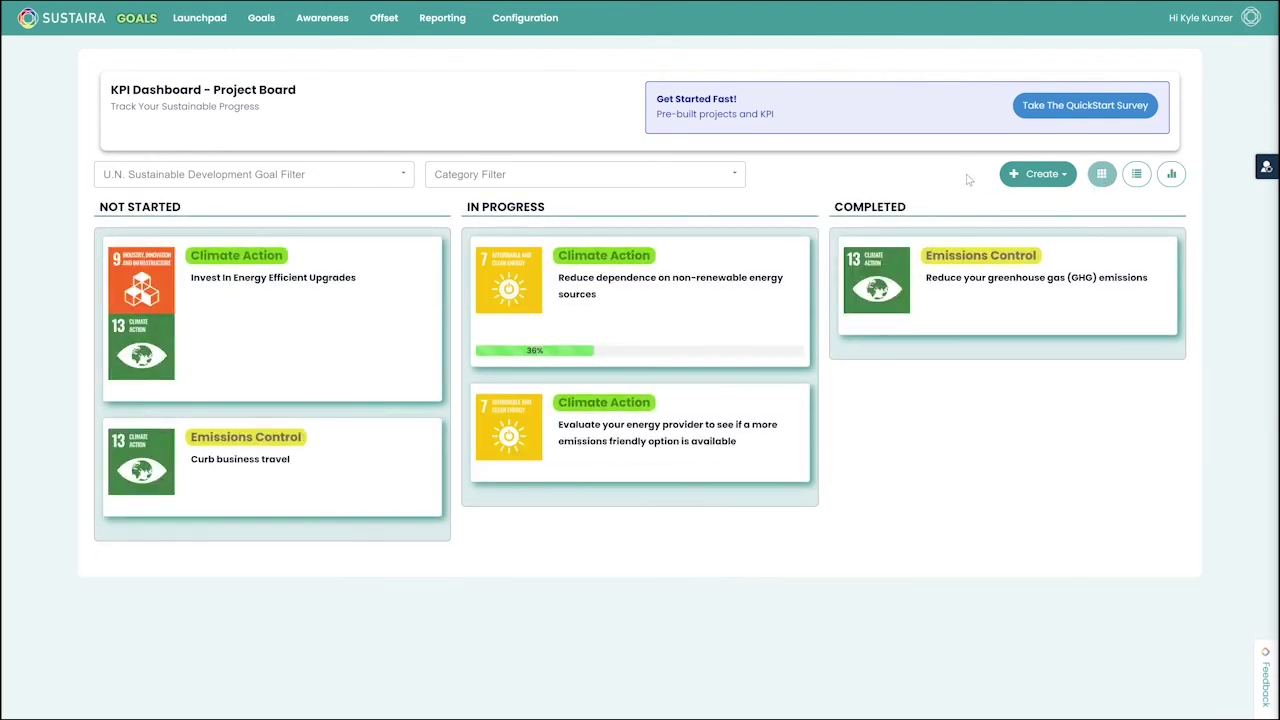
{"action": "left_click", "coordinate": [1050, 175]}
{"action": "left_click", "coordinate": [1053, 207]}
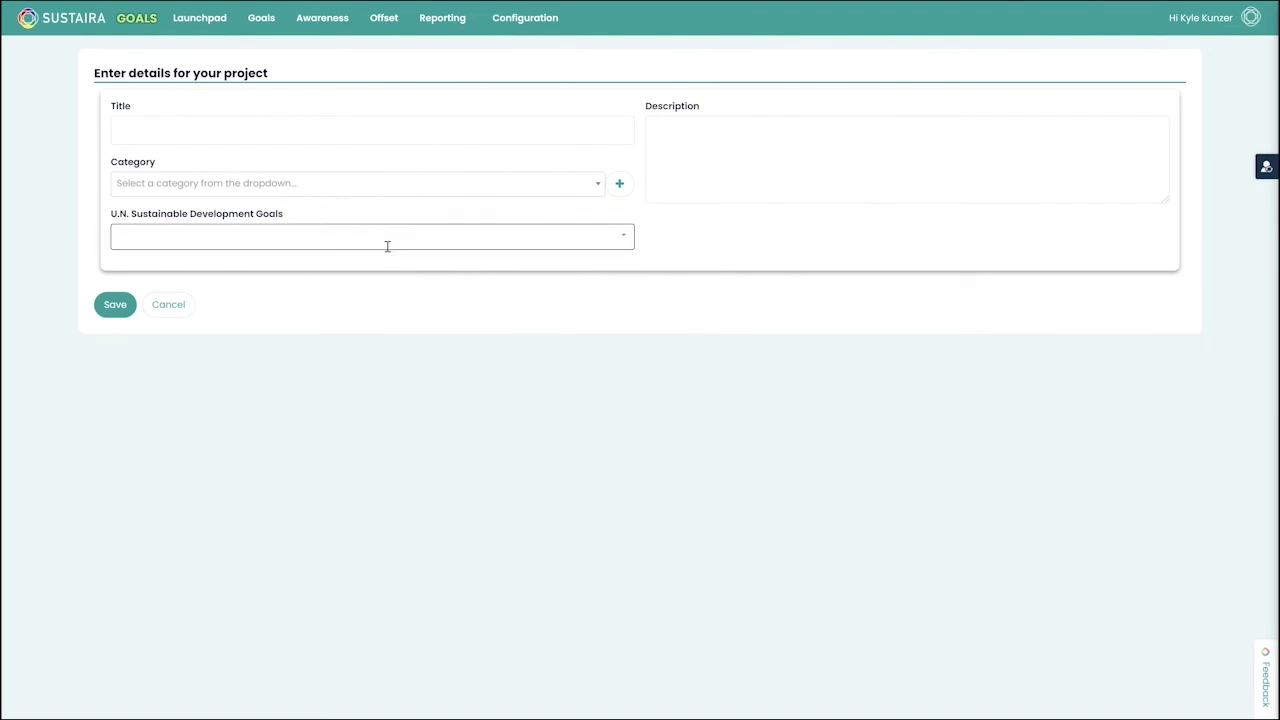
{"action": "left_click", "coordinate": [382, 191]}
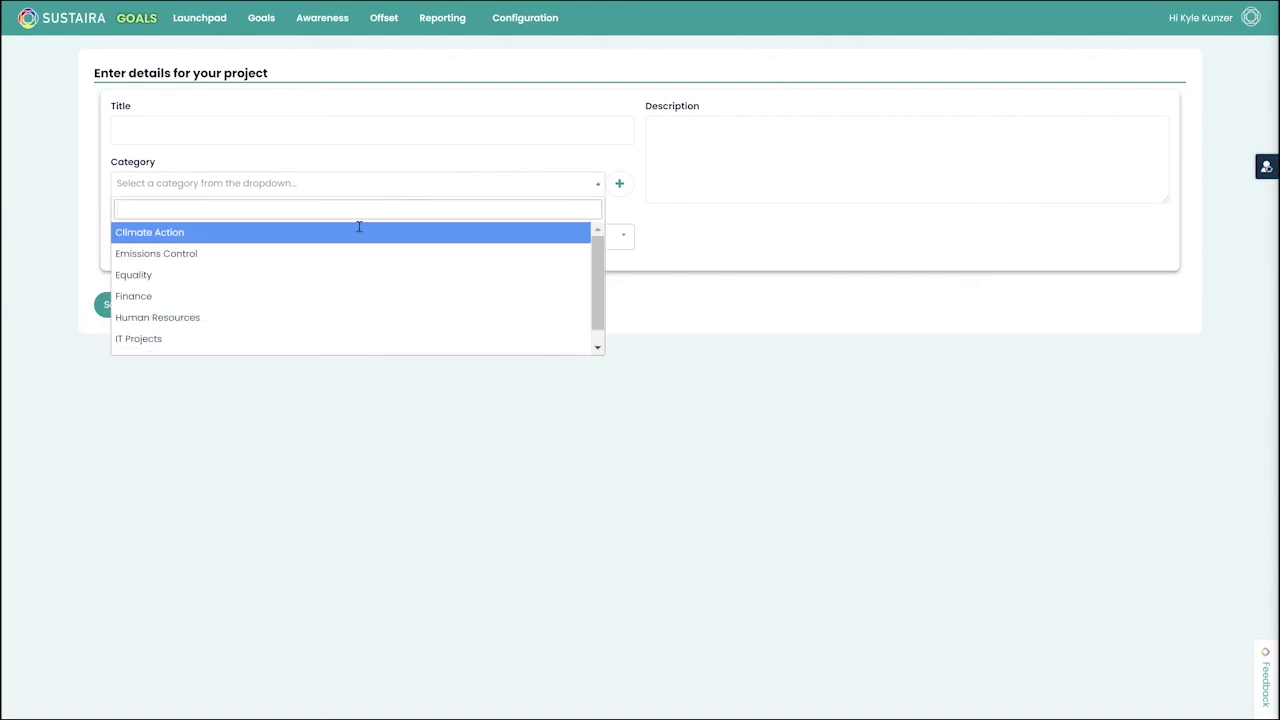
{"action": "scroll", "coordinate": [320, 305], "scroll_direction": "down", "scroll_amount": 1}
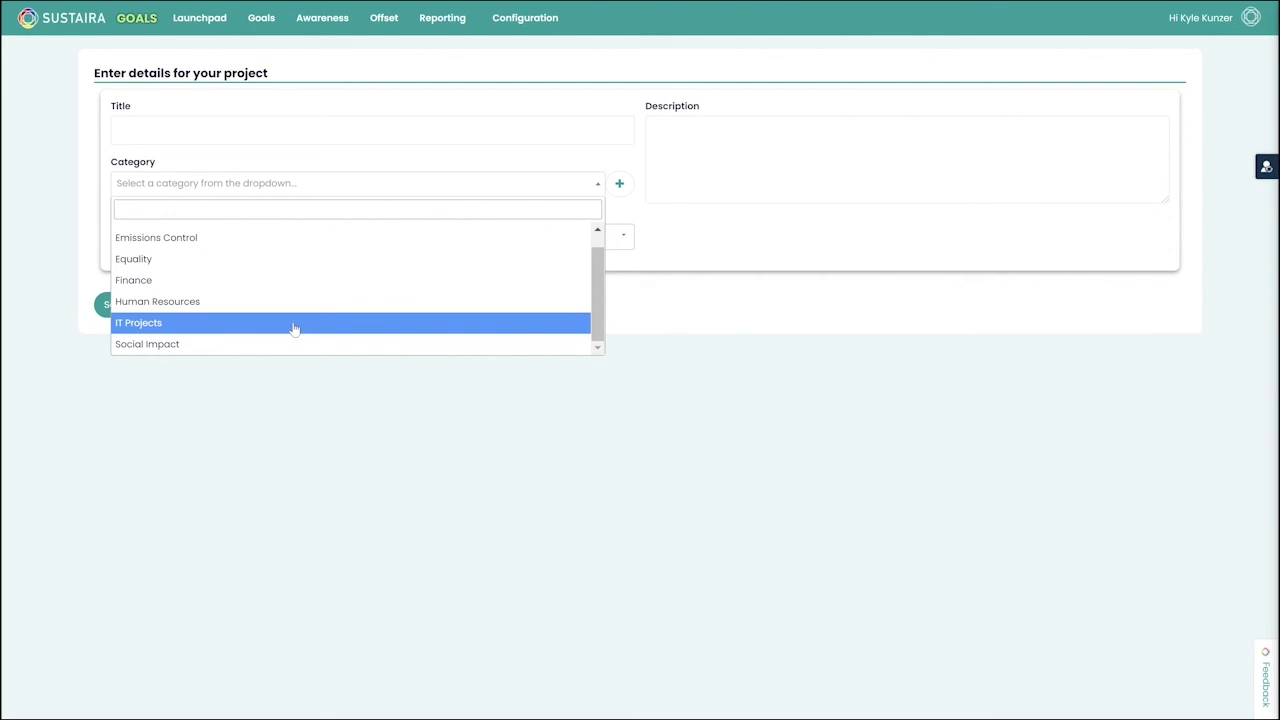
Close the Category list, dismiss the new-category dialog unsaved, and cancel the new project form
{"action": "left_click", "coordinate": [622, 190]}
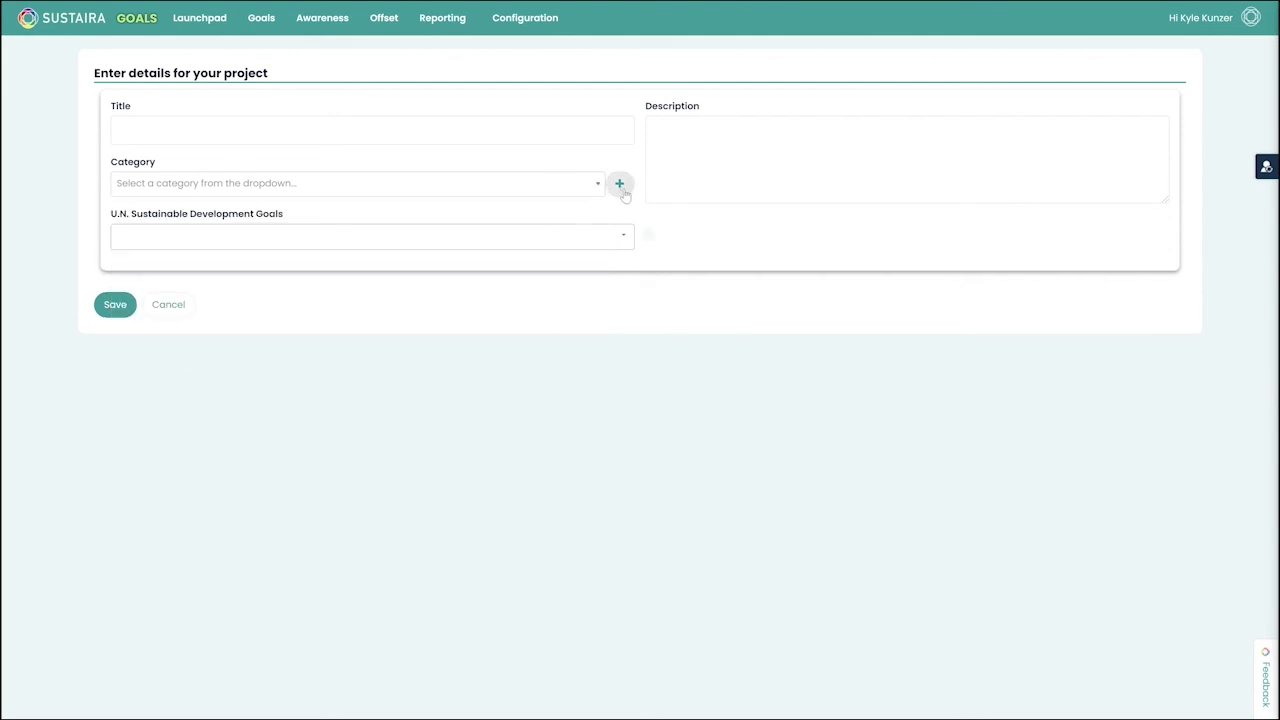
{"action": "left_click", "coordinate": [622, 188]}
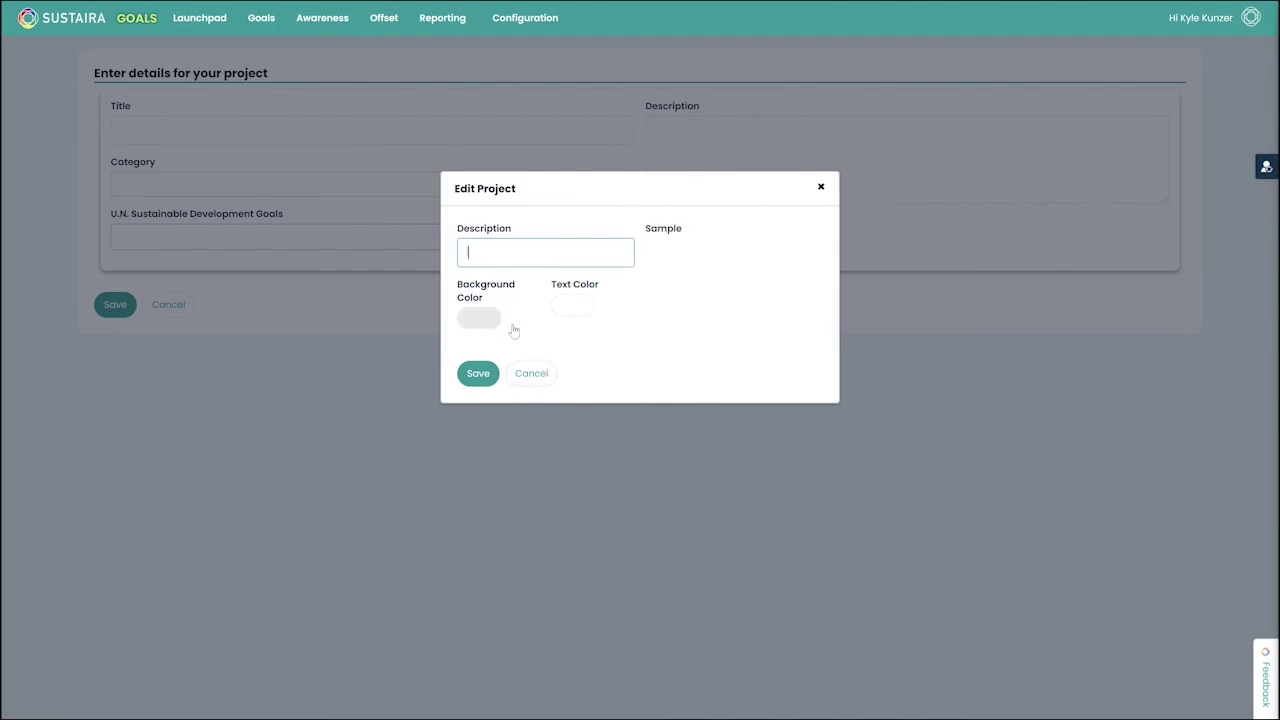
{"action": "left_click", "coordinate": [548, 378]}
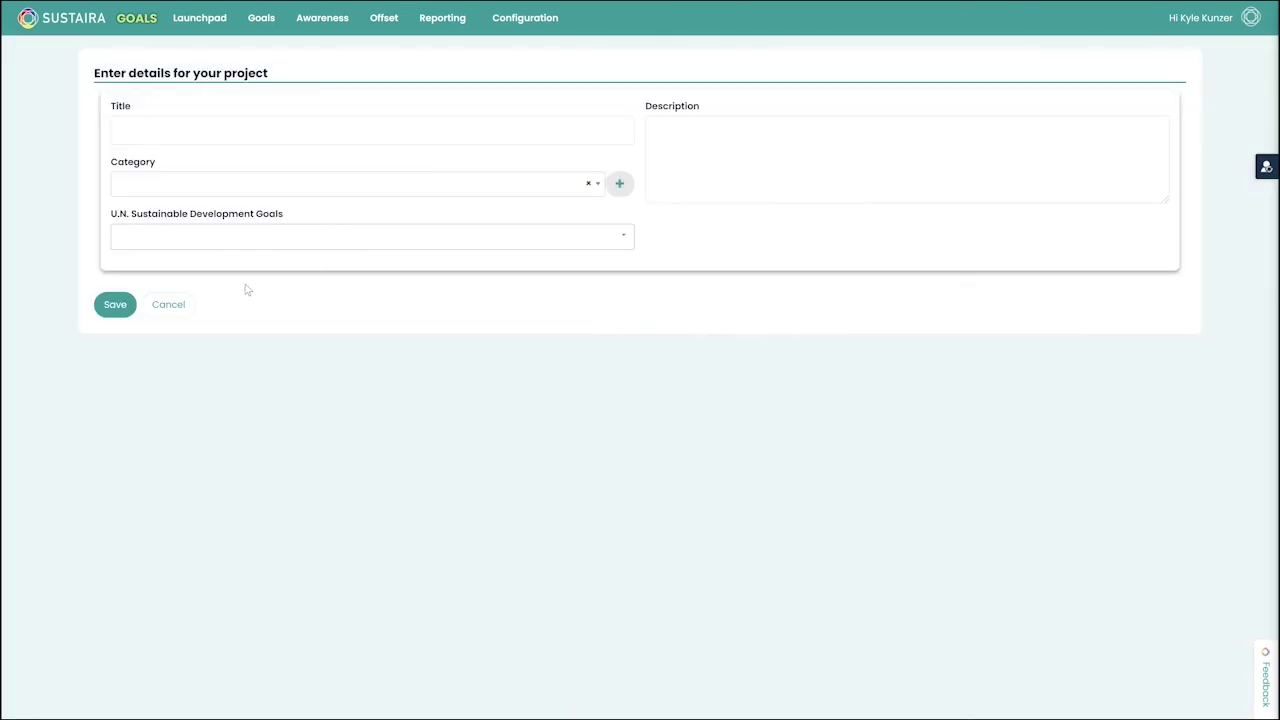
{"action": "left_click", "coordinate": [192, 305]}
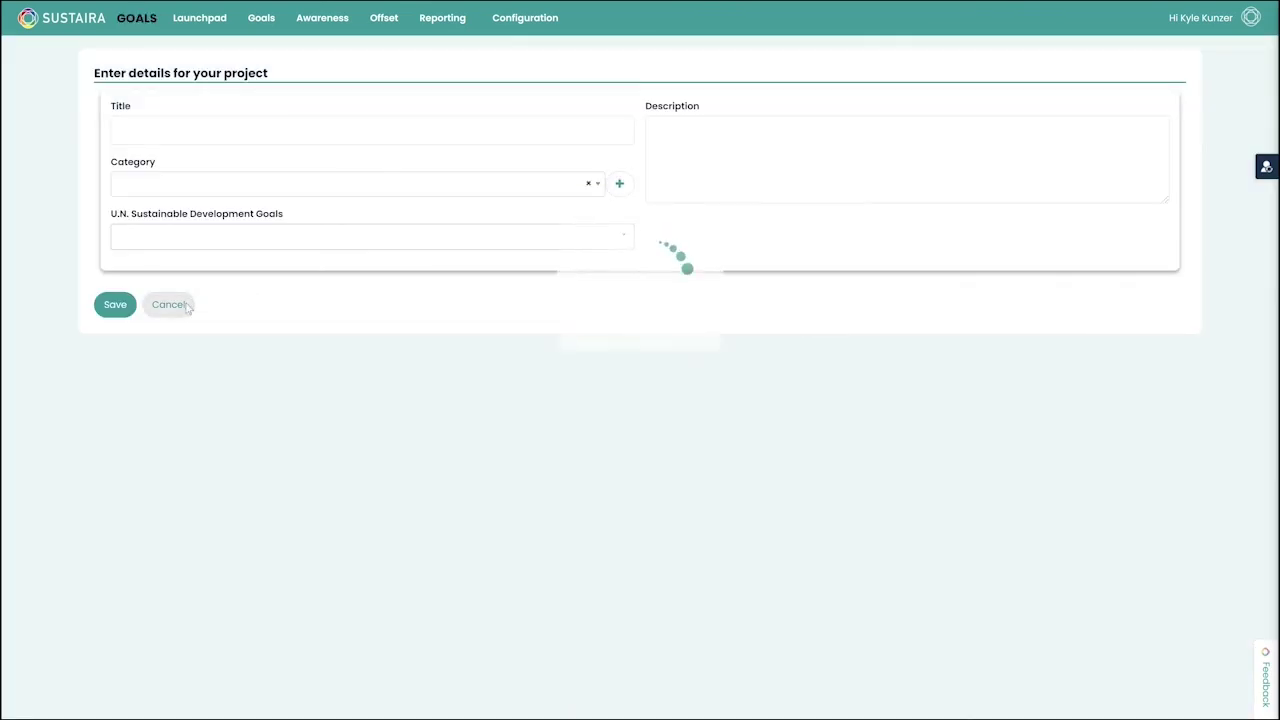